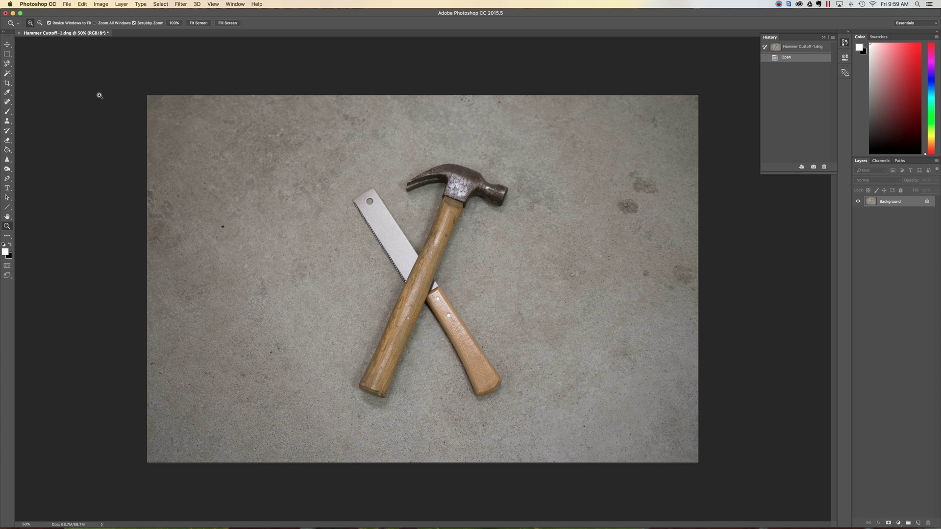
Step: Crop the photo to a rectangular selection around the hammer and saw
left_click(7, 54)
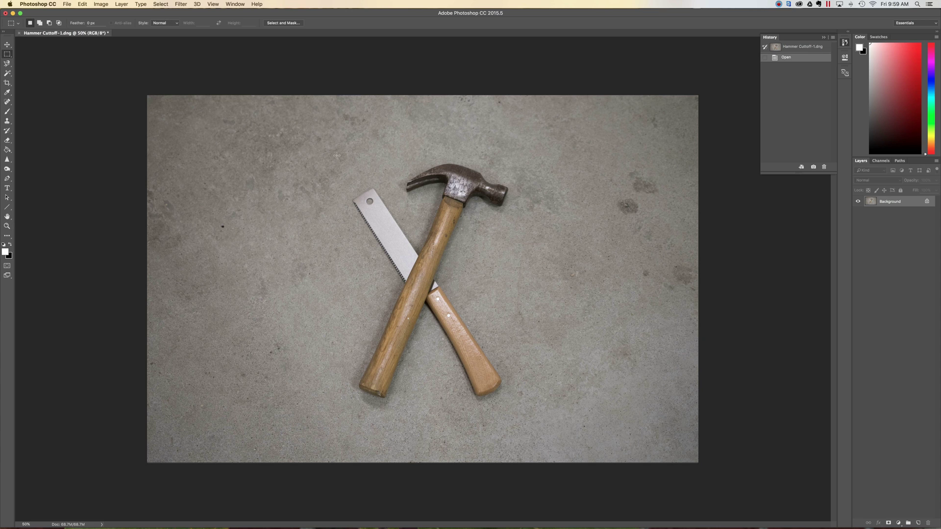
left_click_drag(336, 154, 525, 408)
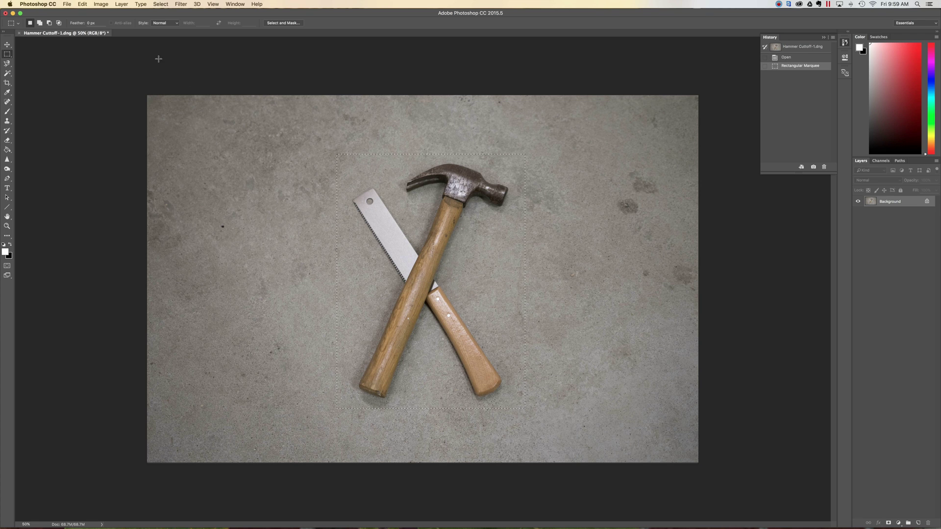
left_click(102, 4)
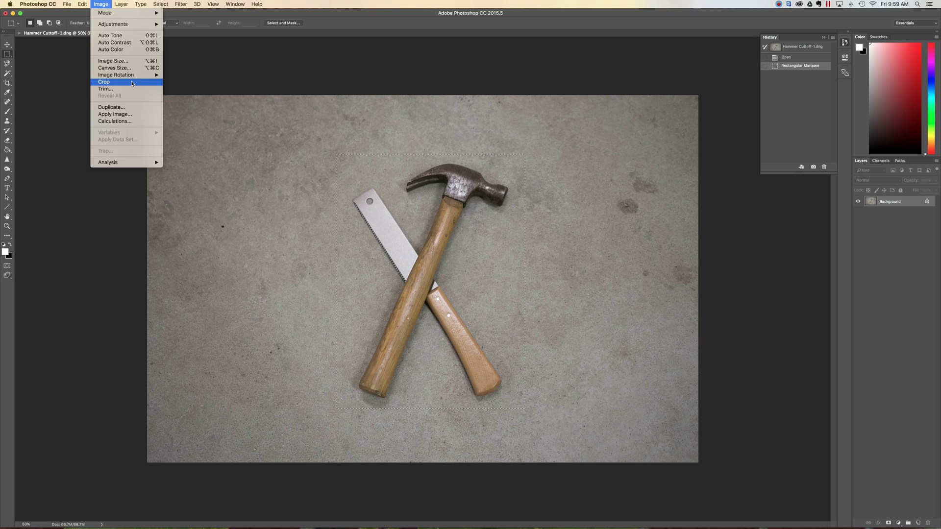
left_click(112, 82)
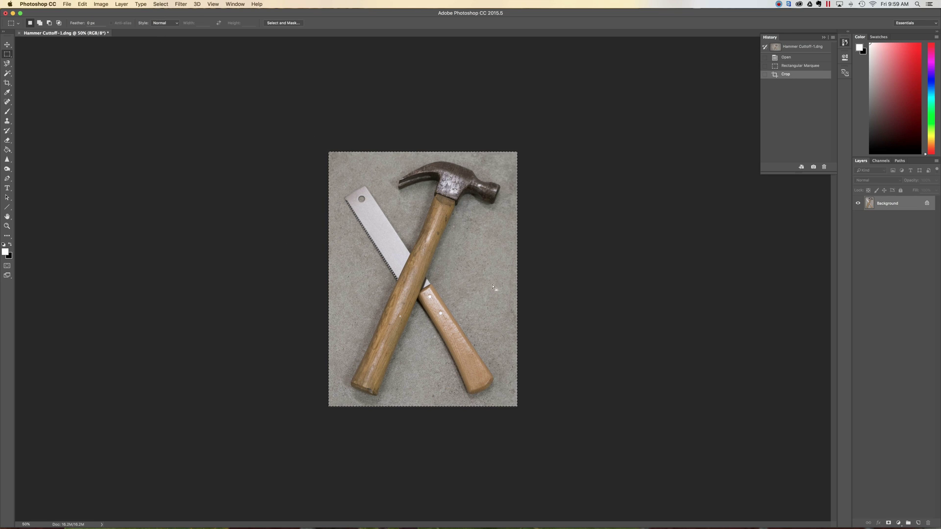
Step: Duplicate Background, add a new Layer 1 beneath Background copy, and select the copy
left_click_drag(913, 205, 918, 523)
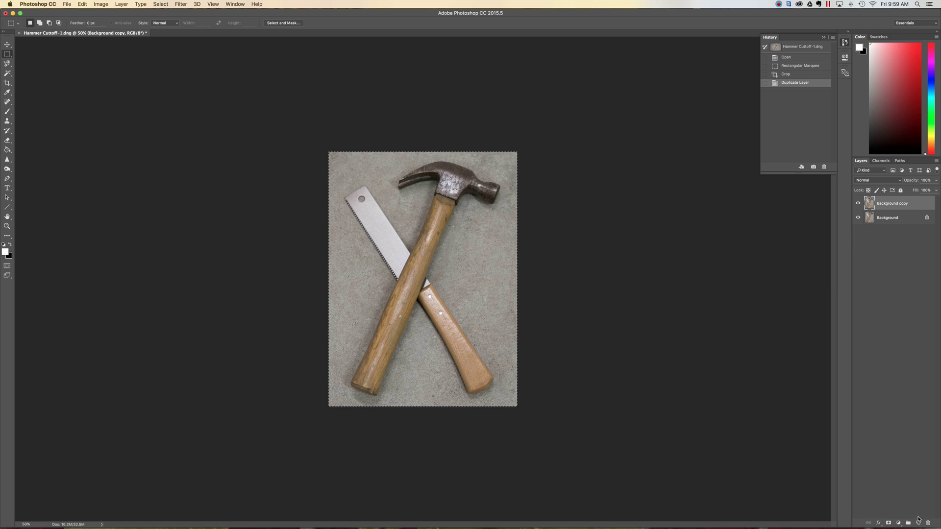
left_click(918, 523)
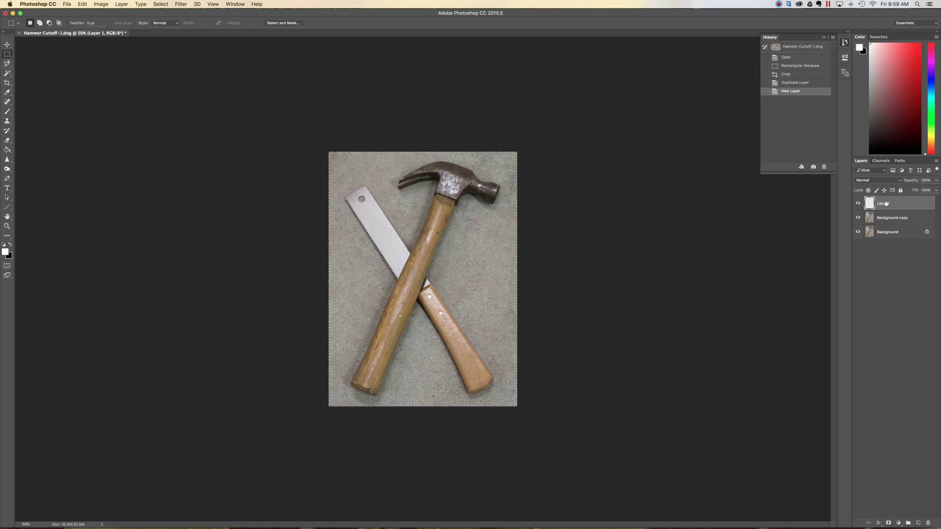
left_click_drag(886, 203, 886, 221)
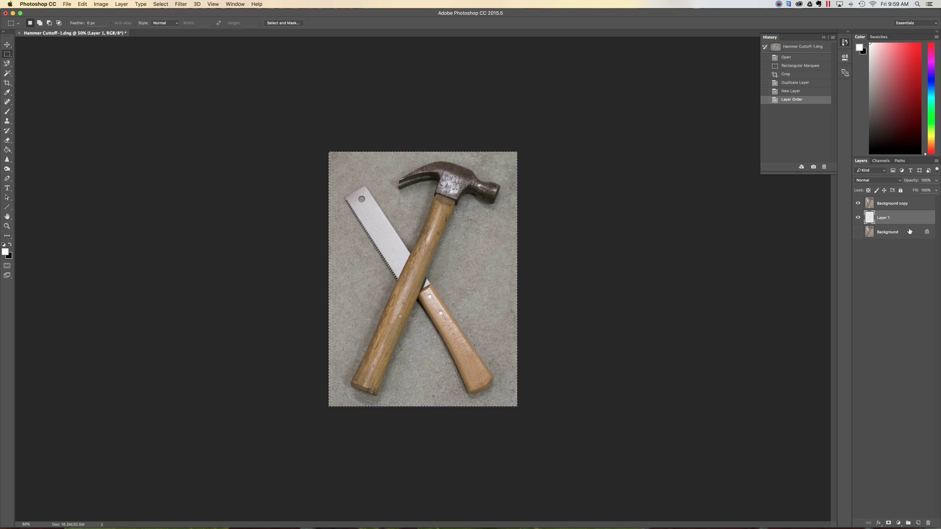
left_click(896, 207)
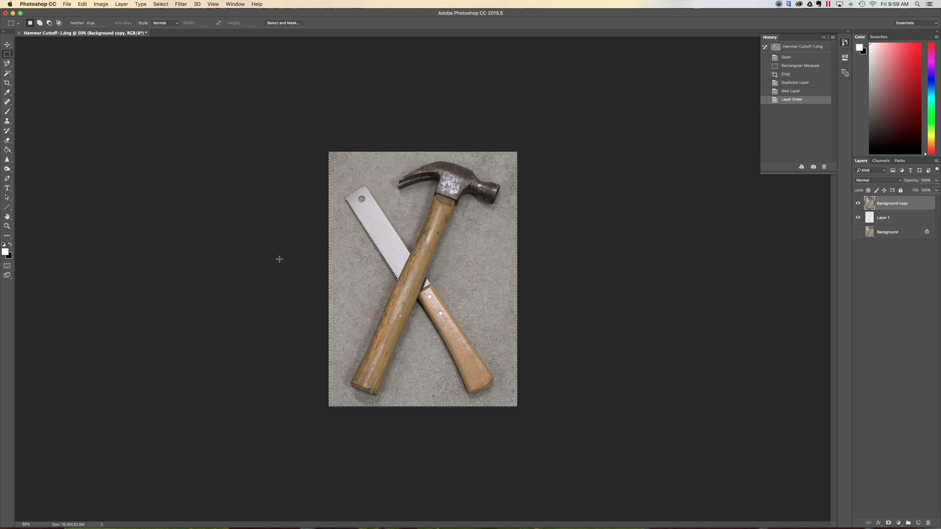
Step: Zoom in to 100% on the hammer and saw
left_click(6, 226)
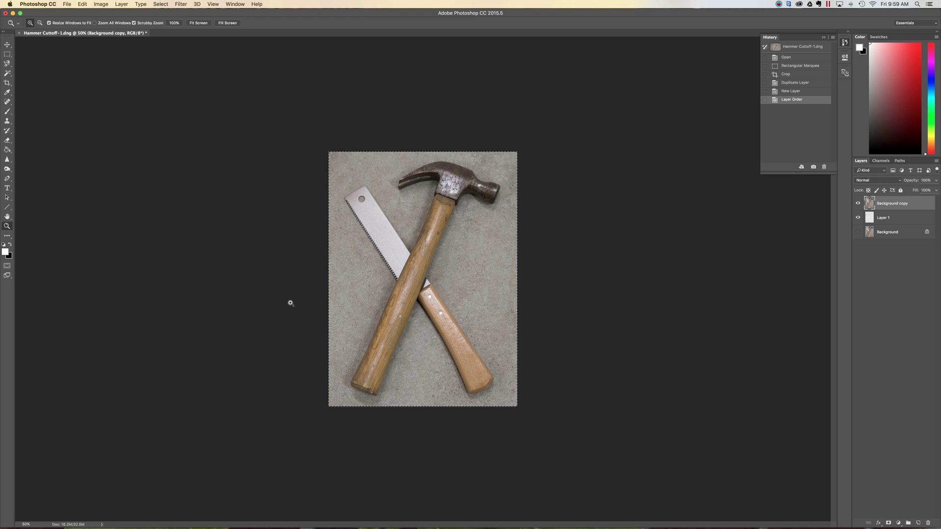
left_click(403, 338)
left_click(405, 336)
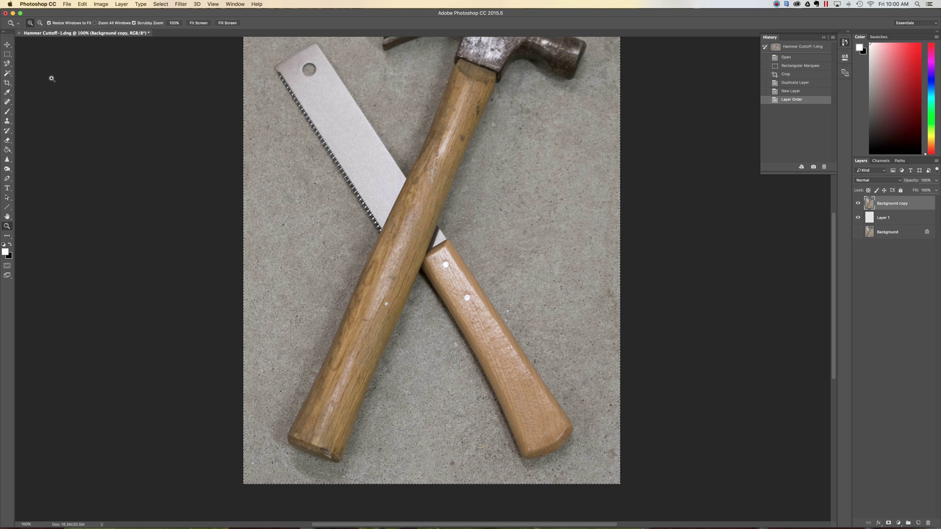
Step: Switch to the Polygonal Lasso Tool
left_click(7, 64)
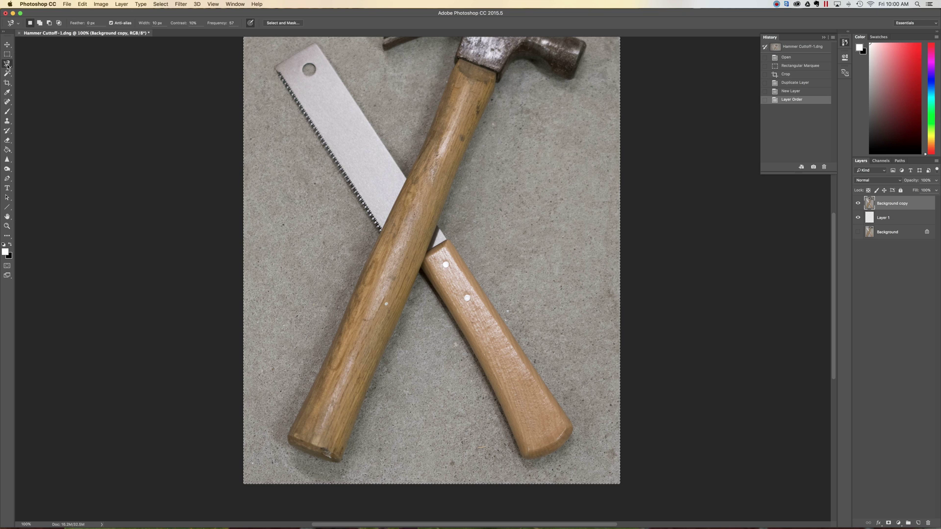
right_click(8, 66)
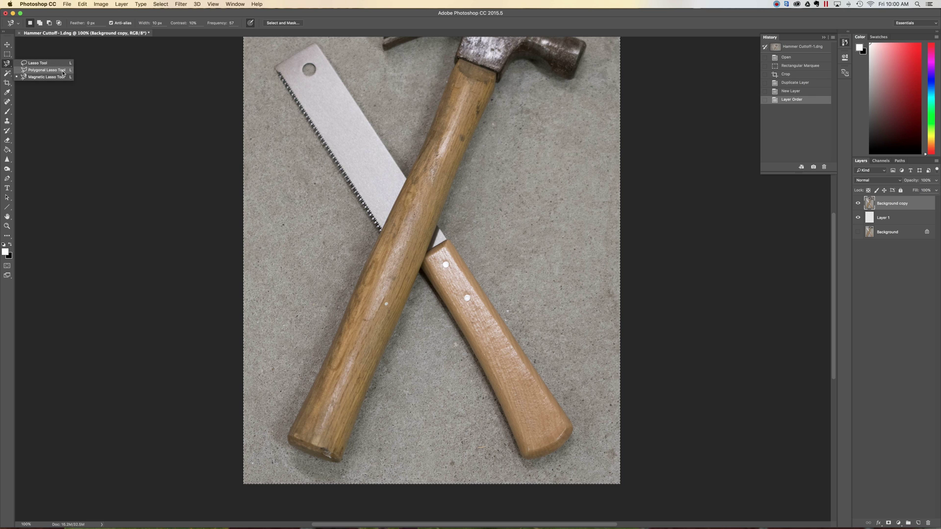
left_click(46, 70)
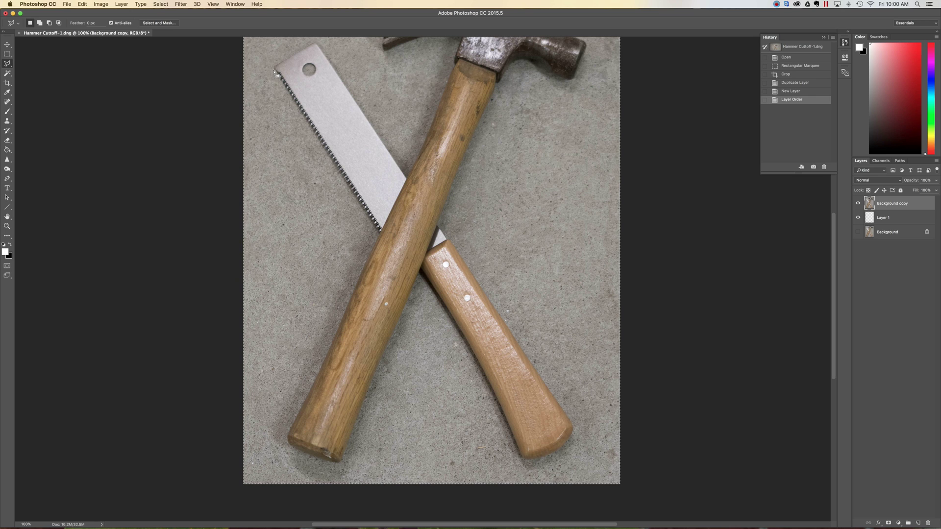
Step: Deselect, then outline the concrete left of the saw and hammer handle with the Polygonal Lasso
key("super+d")
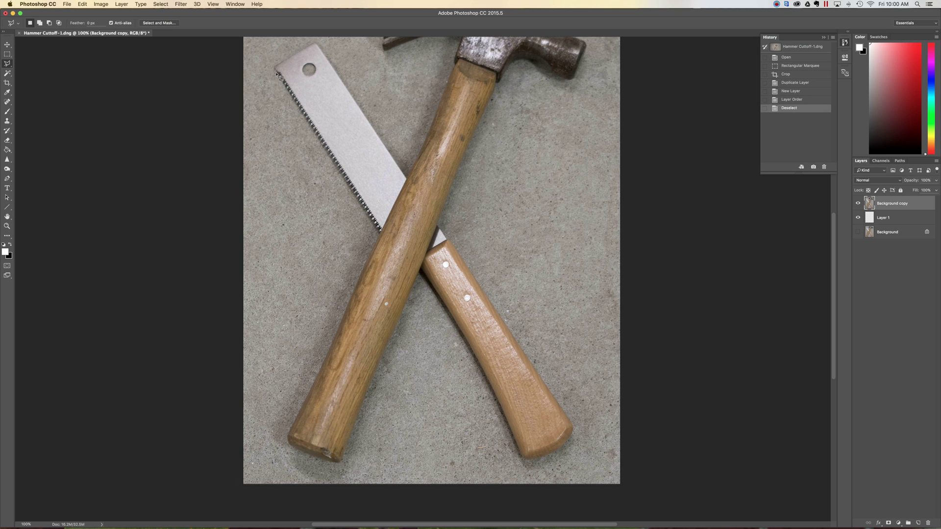
left_click(376, 236)
left_click(342, 462)
left_click(422, 270)
left_click(464, 341)
left_click(508, 422)
left_click(525, 464)
left_click(521, 497)
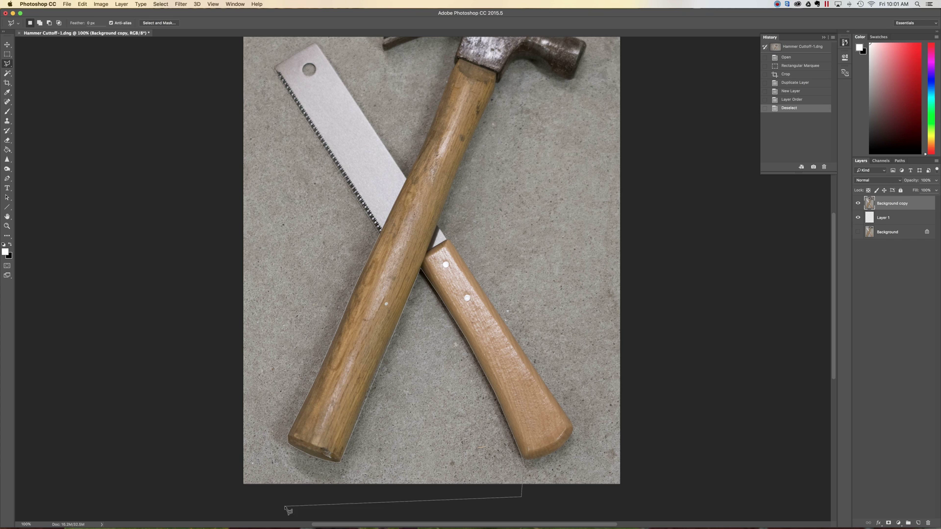
left_click(220, 504)
left_click(180, 279)
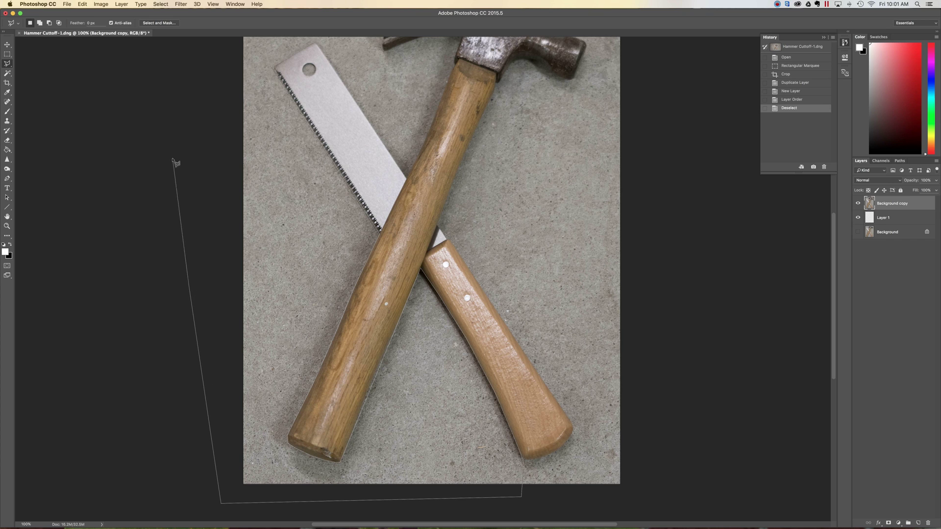
left_click(199, 73)
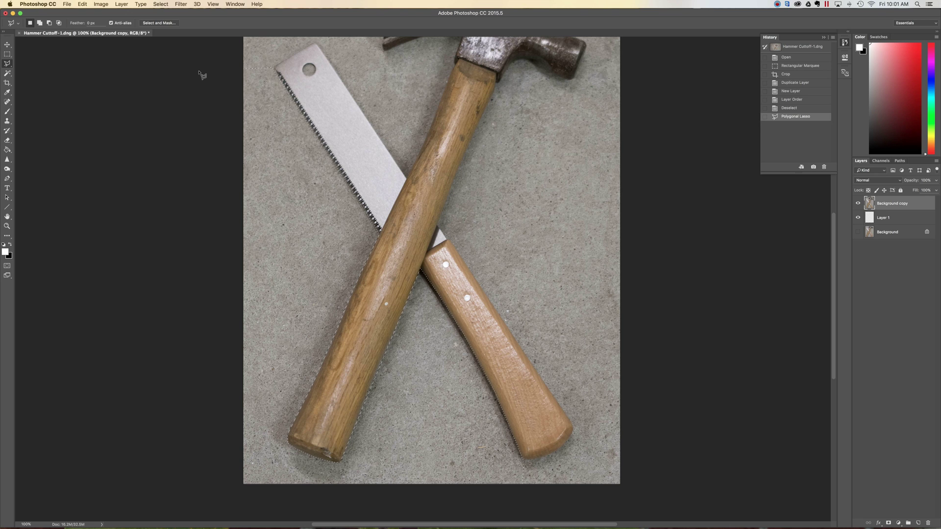
Step: Clear the selected left background, then trace along the hammer handle's bottom and right edges
key("Delete")
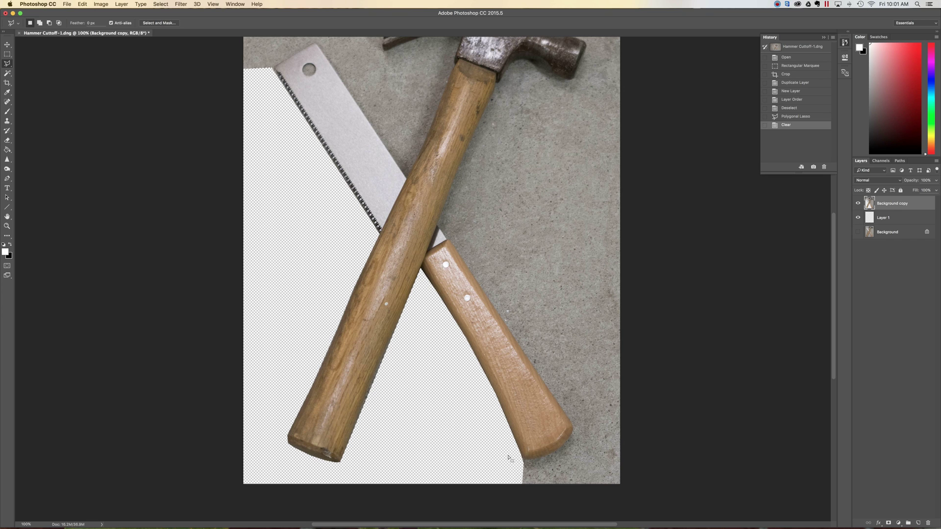
key("super+d")
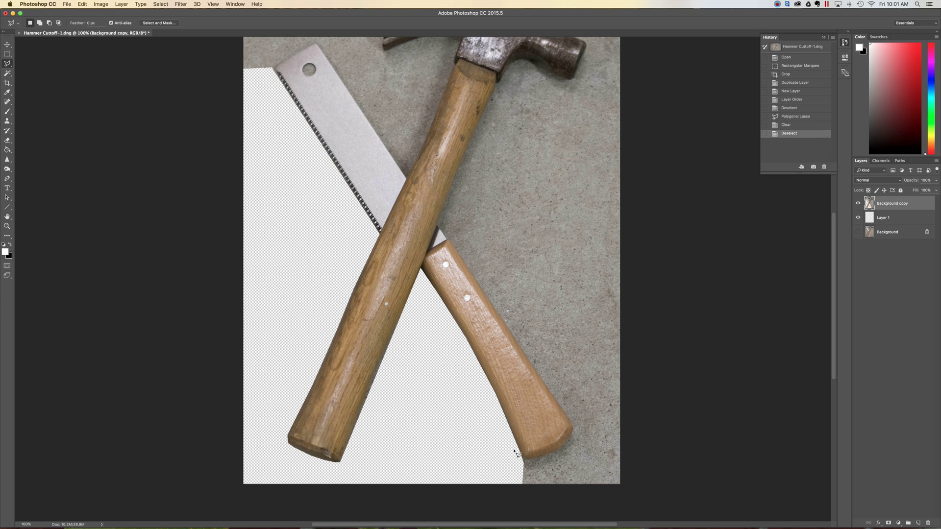
left_click(523, 460)
left_click(534, 460)
left_click(552, 453)
left_click(565, 445)
left_click(437, 235)
left_click(496, 83)
Step: Finish outlining the background around the hammer head and delete it
left_click(525, 57)
left_click(555, 73)
scroll(568, 81, "up", 3)
left_click(564, 81)
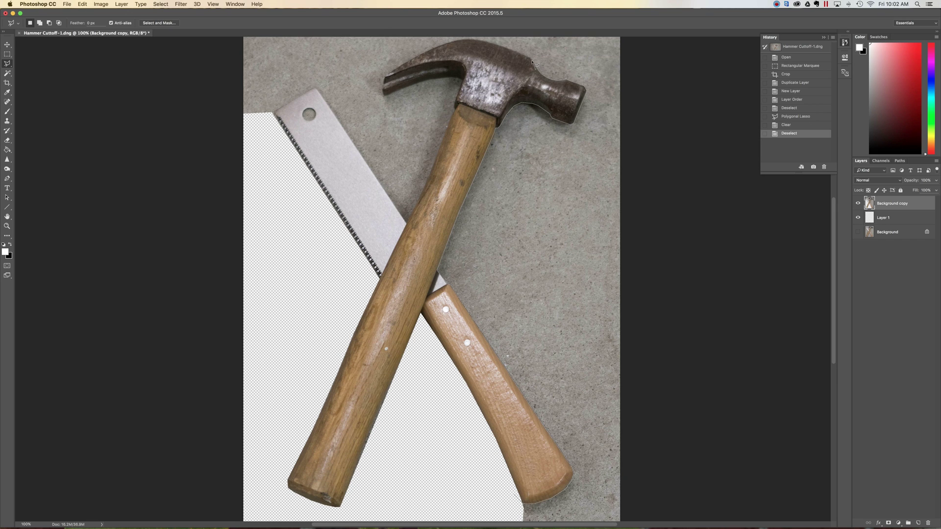
left_click(535, 63)
left_click(485, 42)
left_click(442, 42)
left_click(386, 78)
scroll(441, 49, "up", 2)
left_click(696, 35)
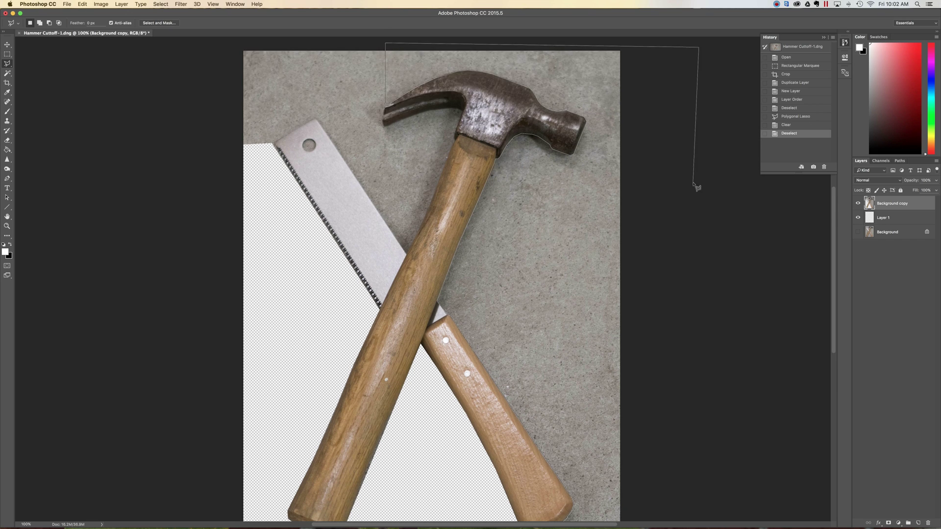
scroll(696, 185, "down", 4)
left_click(494, 451)
key("Delete")
Step: Outline and delete the remaining grey background at the top left
scroll(347, 77, "up", 5)
left_click(220, 65)
left_click(223, 182)
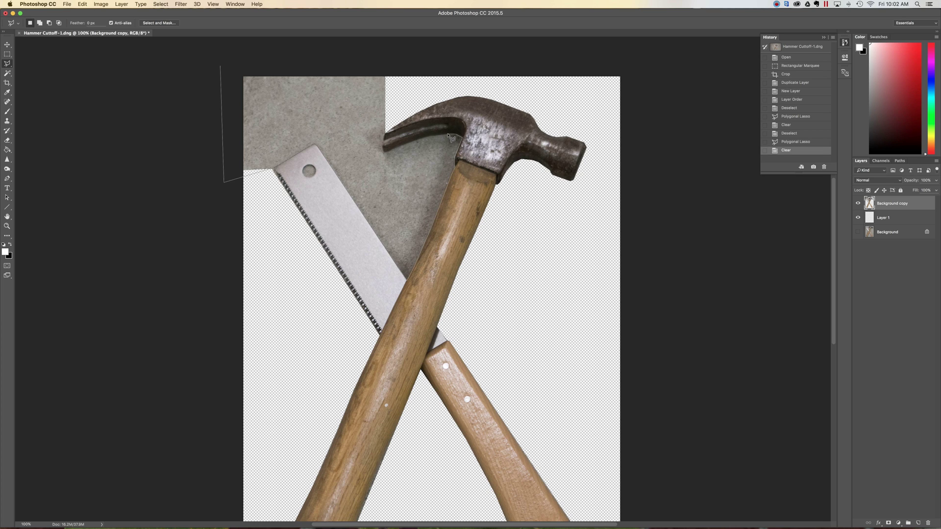
left_click(386, 141)
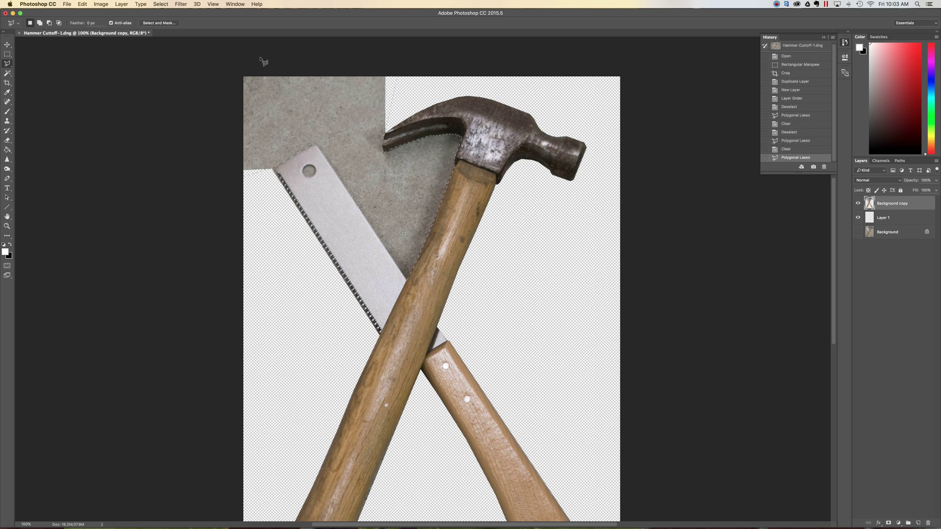
key("Delete")
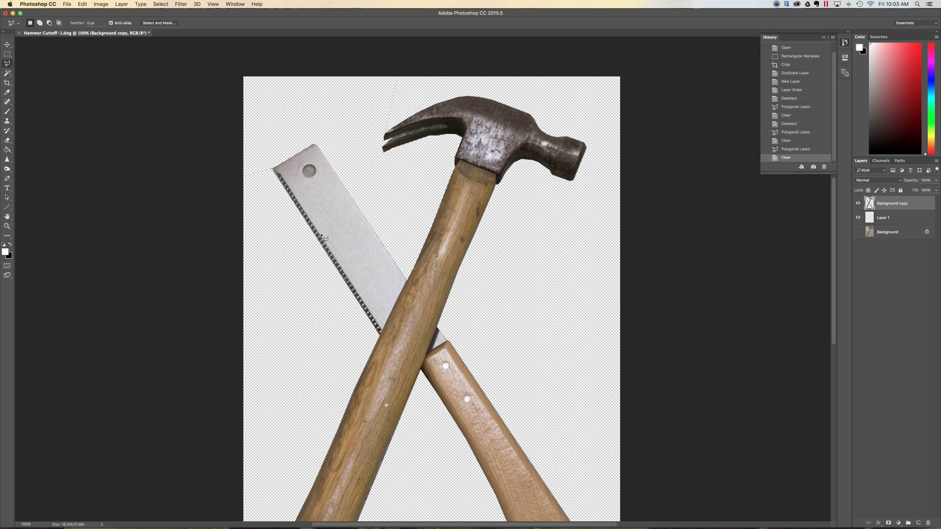
scroll(325, 232, "down", 5)
scroll(326, 232, "up", 3)
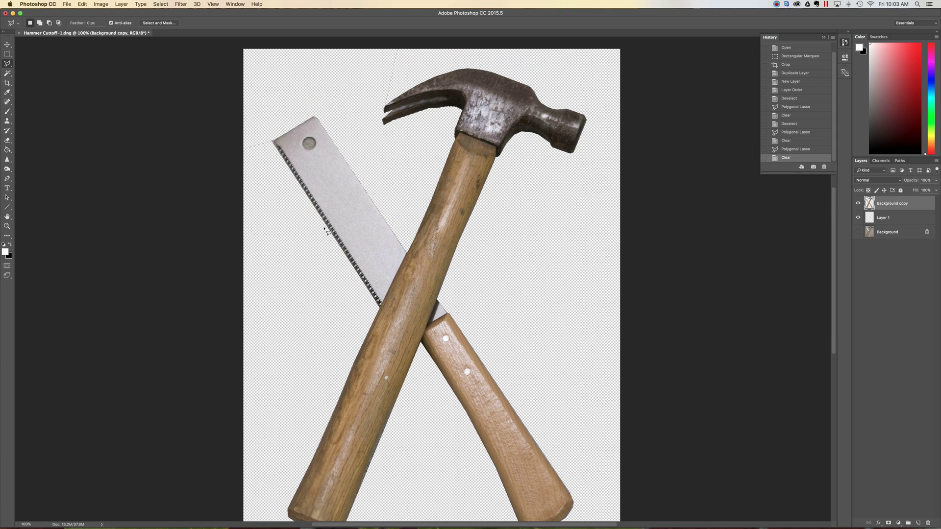
scroll(314, 148, "up", 3)
scroll(314, 148, "left", 4)
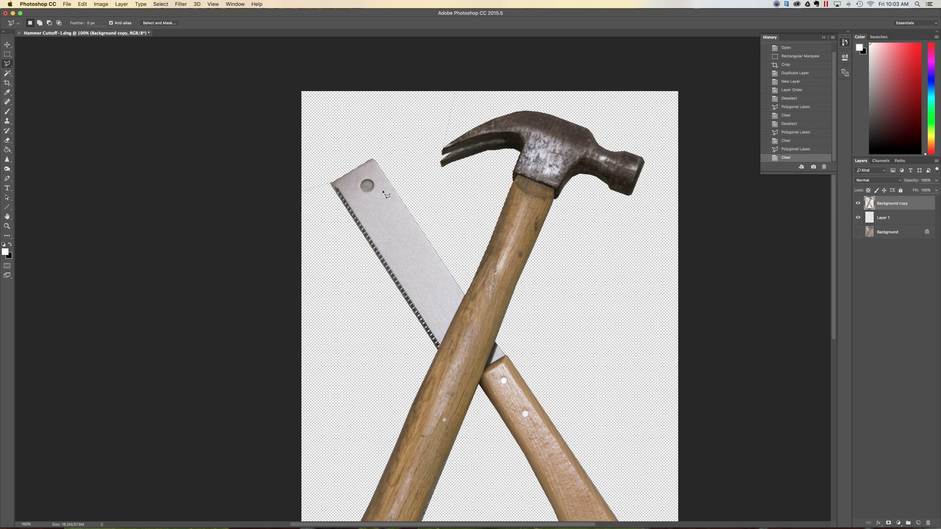
left_click(7, 64)
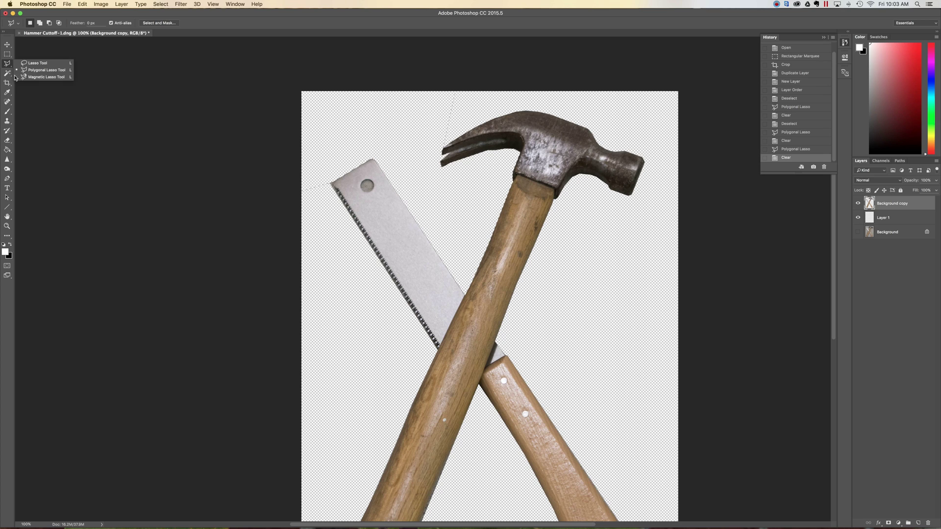
Step: Select the saw blade's hanging hole with the Magnetic Lasso and delete it
left_click(22, 79)
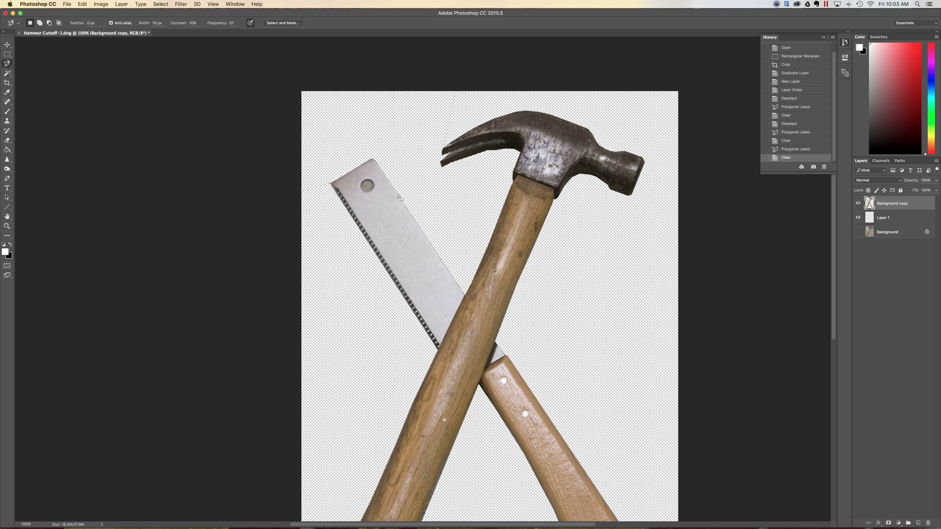
scroll(372, 187, "left", 1)
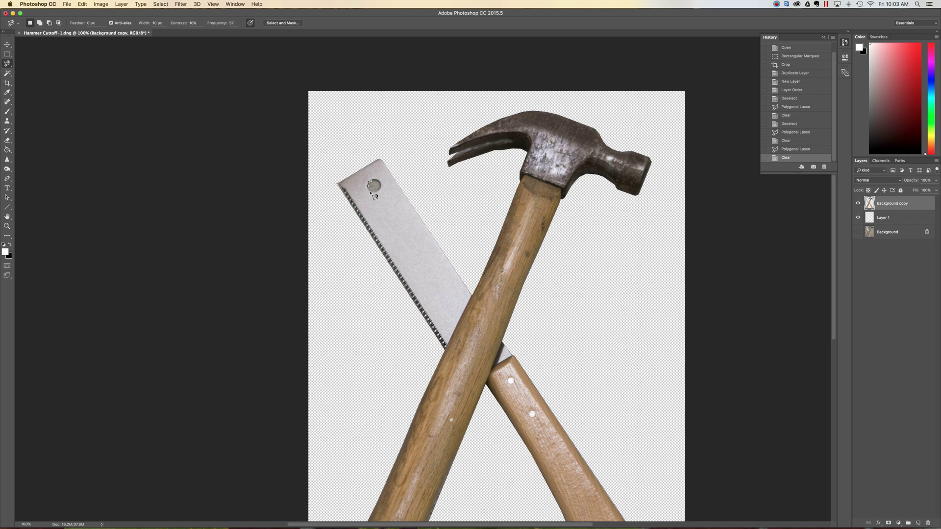
left_click_drag(378, 194, 377, 184)
double_click(374, 185)
key("Delete")
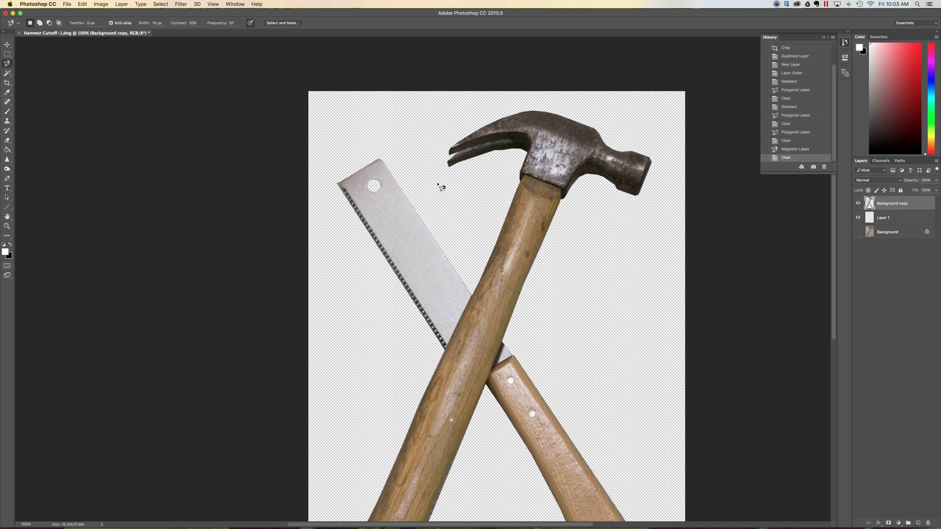
scroll(605, 217, "down", 3)
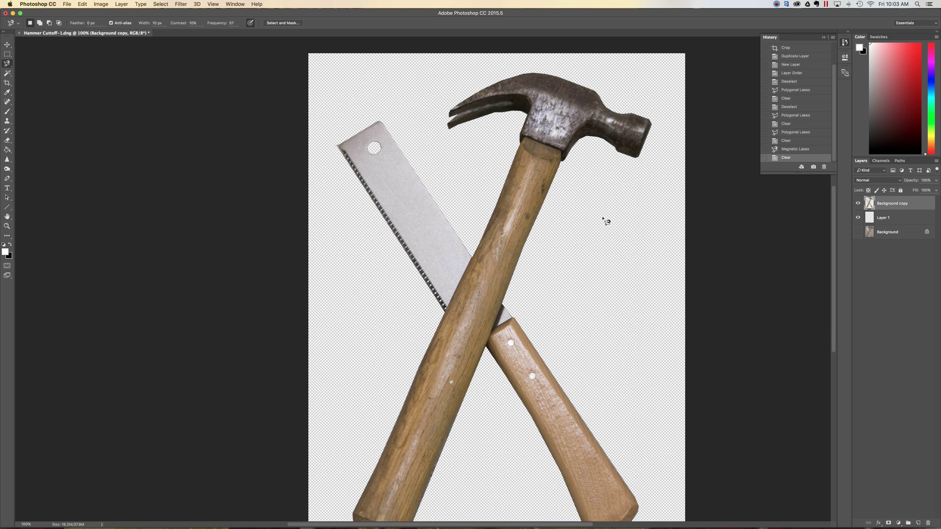
Step: Deselect and fill Layer 1 with white using the Paint Bucket
left_click(907, 221)
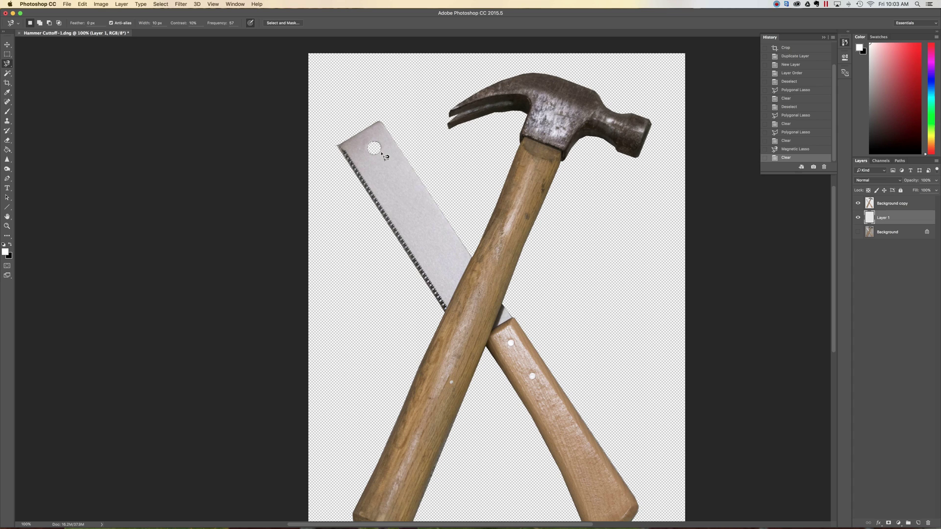
key("super+d")
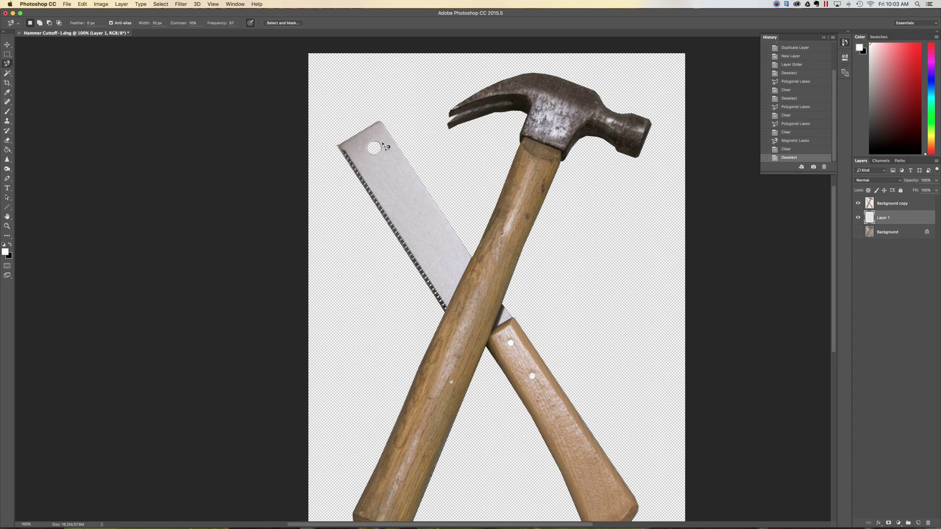
left_click(8, 149)
left_click(339, 228)
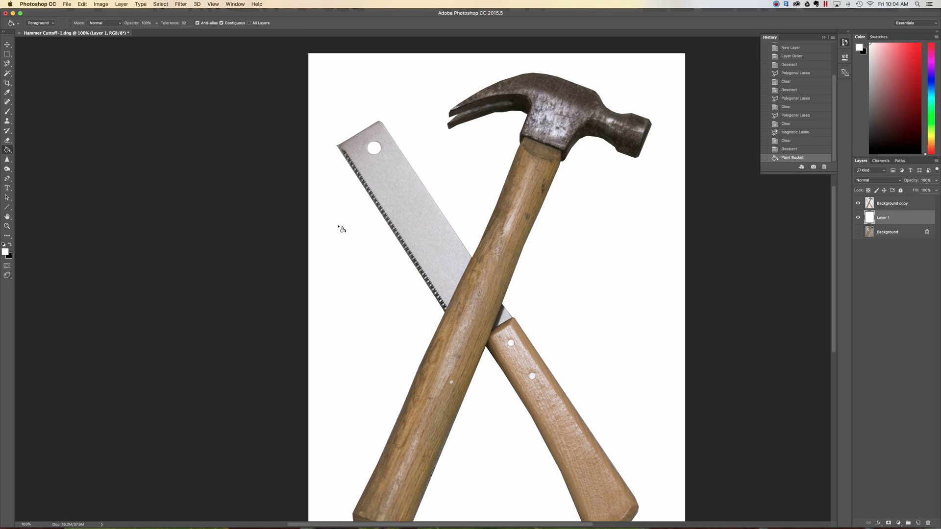
scroll(363, 226, "down", 3)
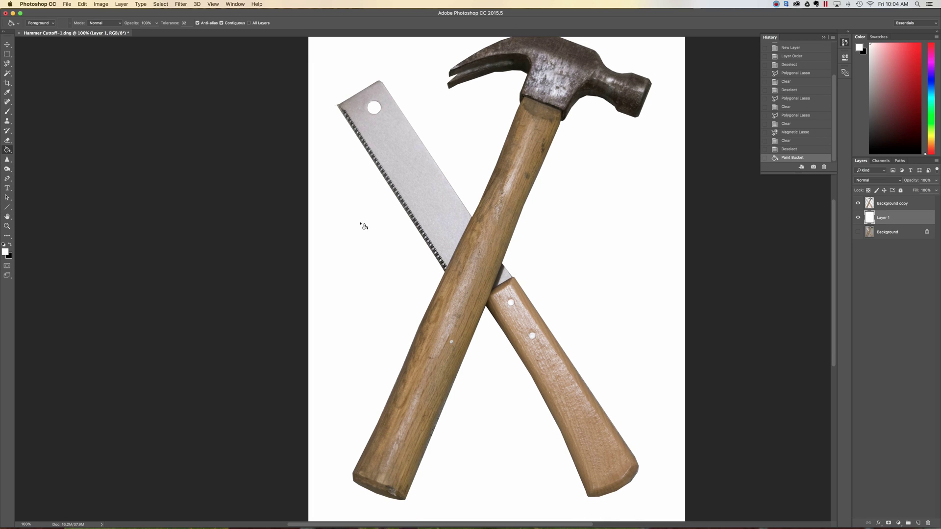
scroll(528, 244, "up", 3)
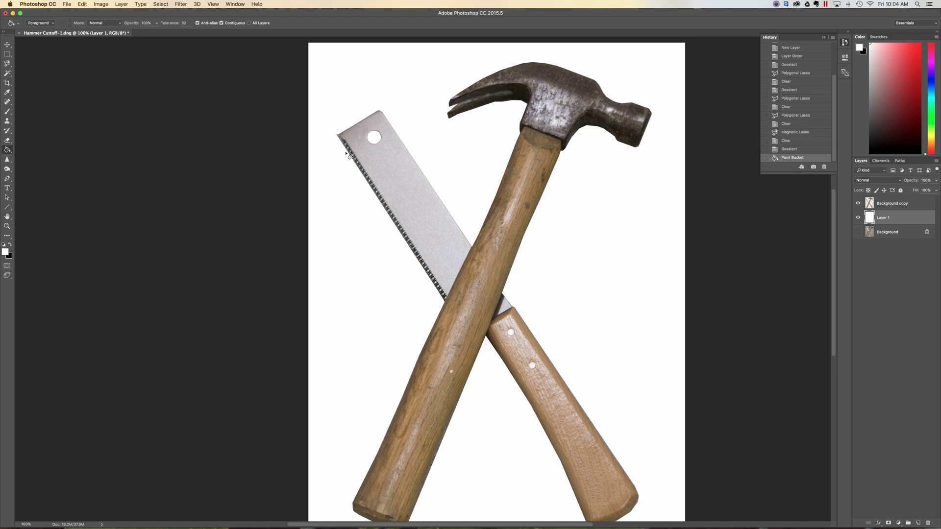
scroll(350, 156, "down", 1)
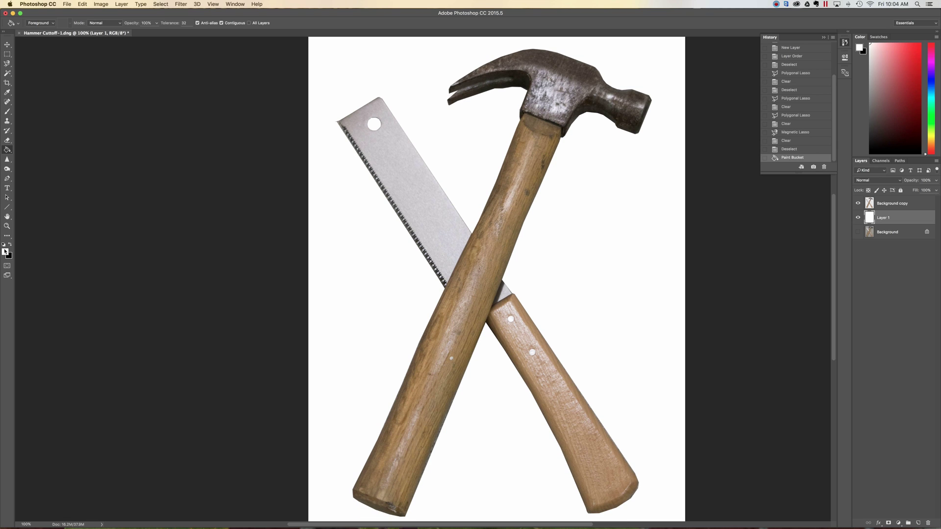
Step: Pick the Eraser, undo a stray stroke on Layer 1, and select Background copy
left_click(7, 141)
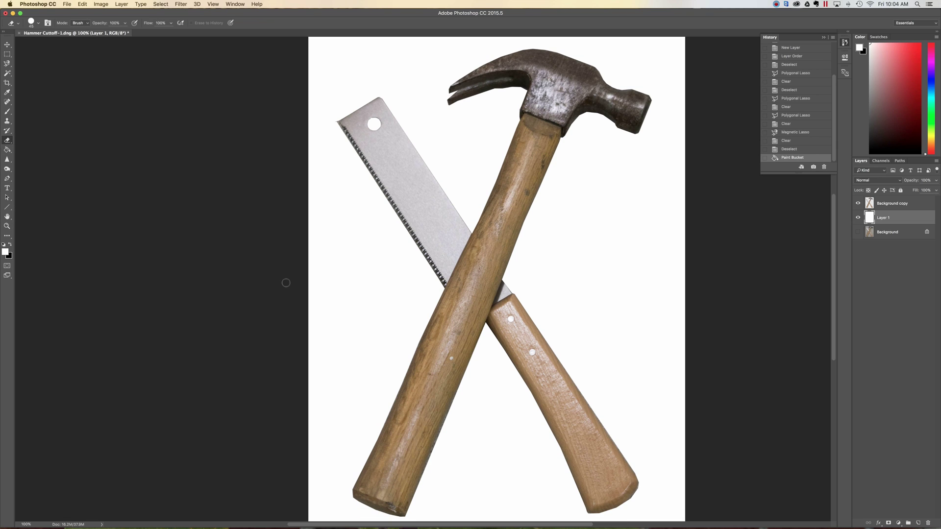
scroll(345, 301, "down", 2)
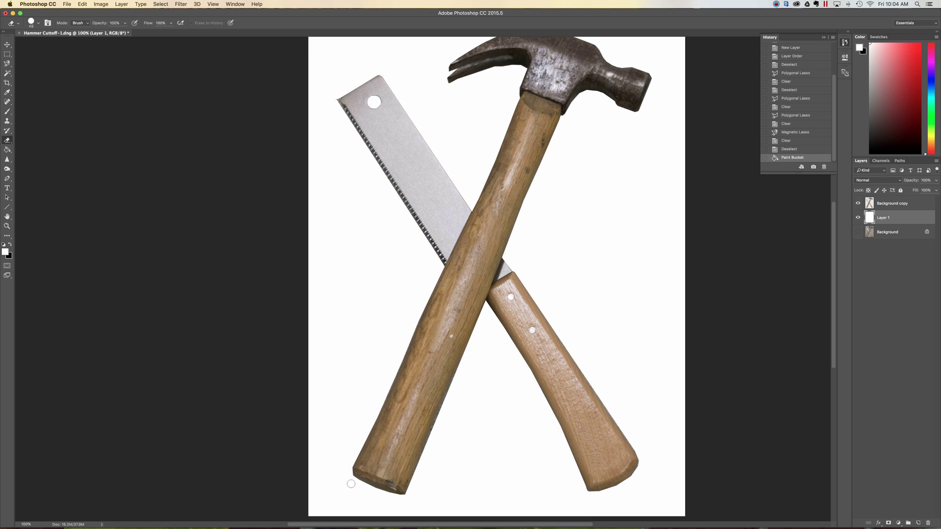
left_click(349, 462)
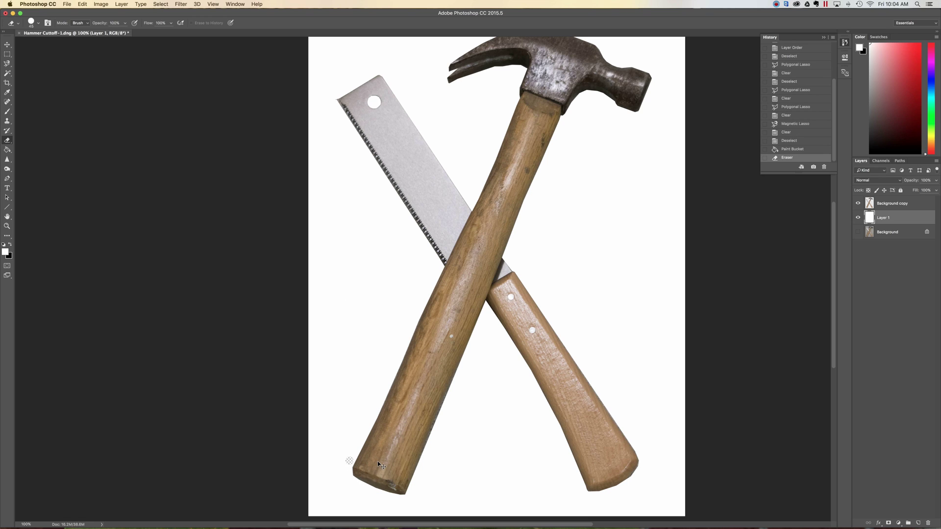
key("super+z")
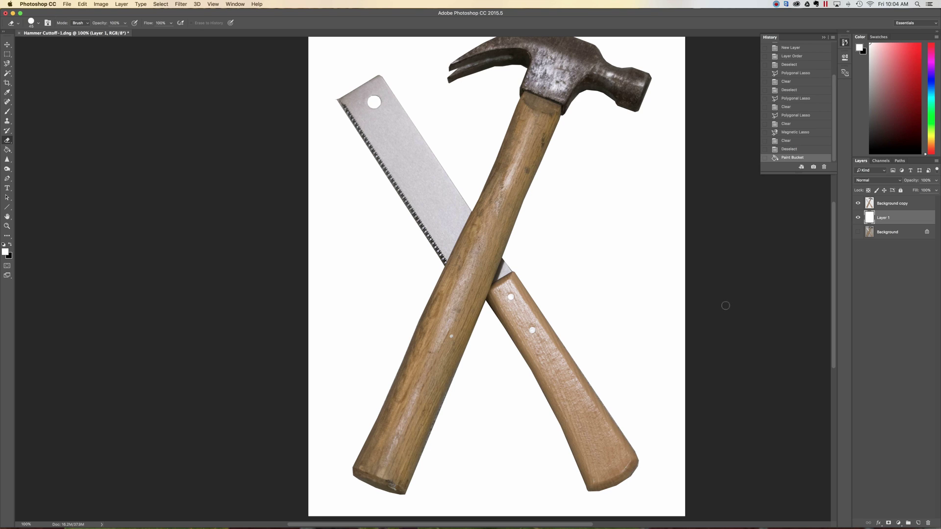
left_click(903, 206)
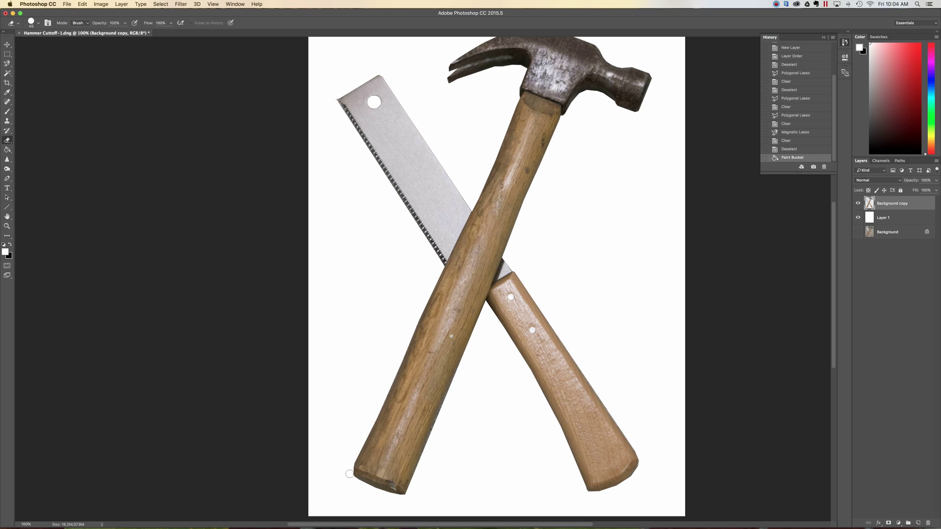
Step: Erase stray pixels below the hammer handle's end and along the saw's top-left edge
left_click_drag(353, 482, 398, 500)
scroll(406, 503, "up", 1)
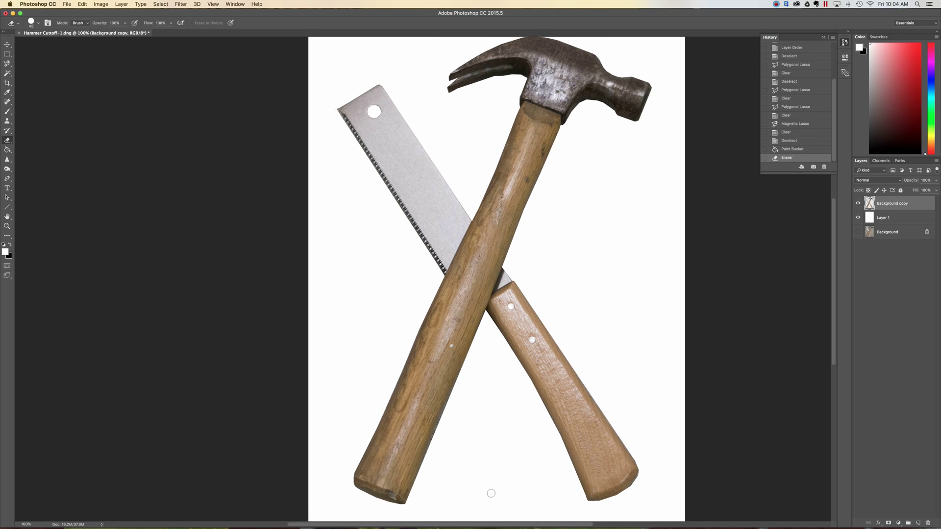
left_click(400, 510)
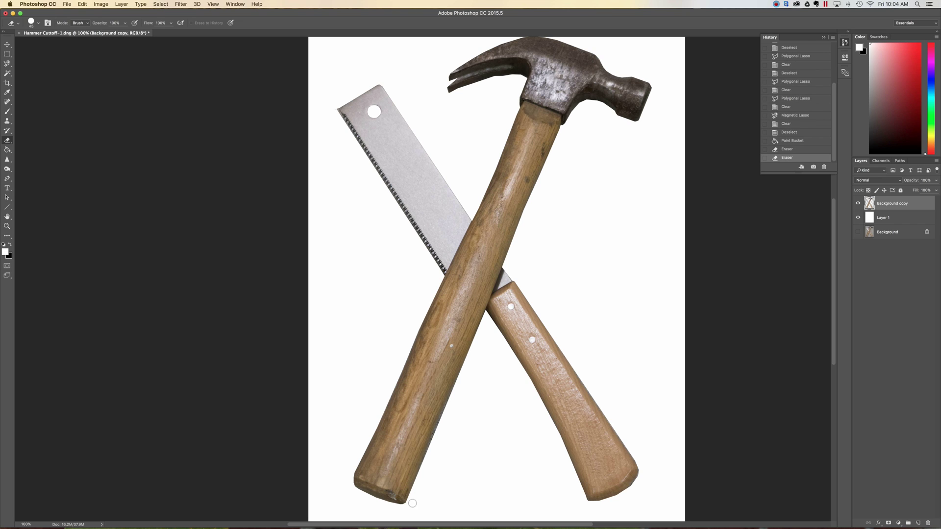
left_click(411, 505)
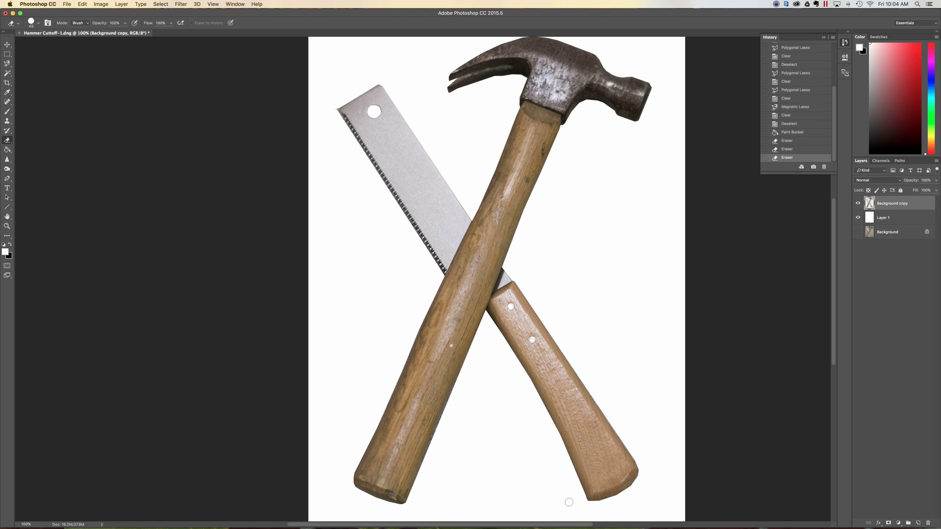
scroll(571, 502, "up", 3)
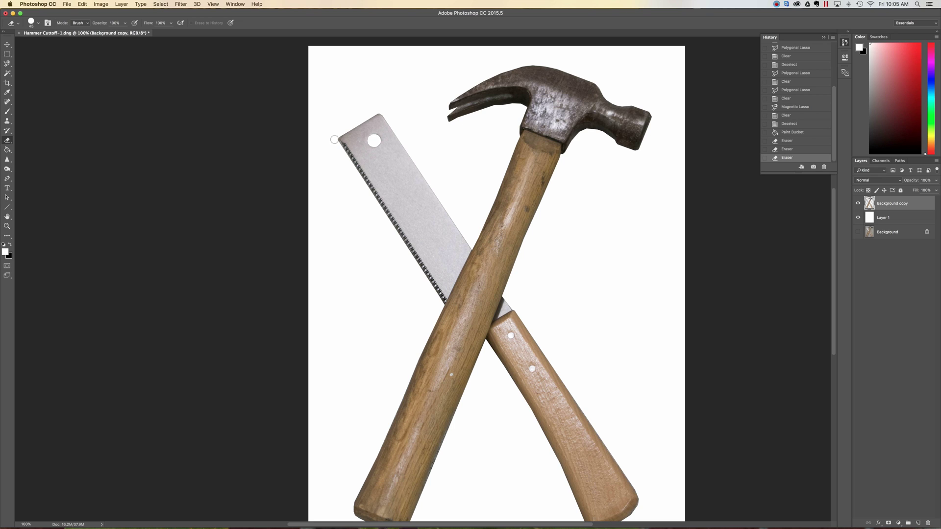
left_click_drag(334, 140, 335, 145)
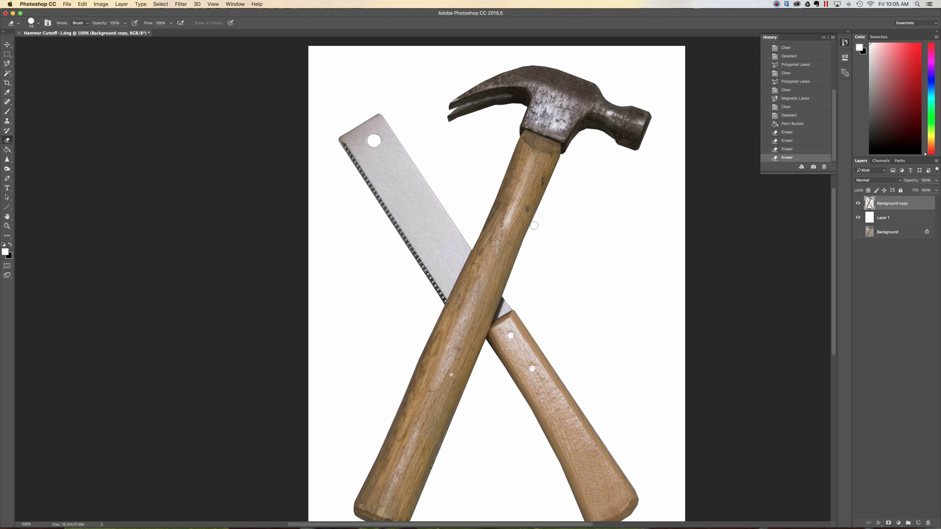
scroll(534, 225, "down", 3)
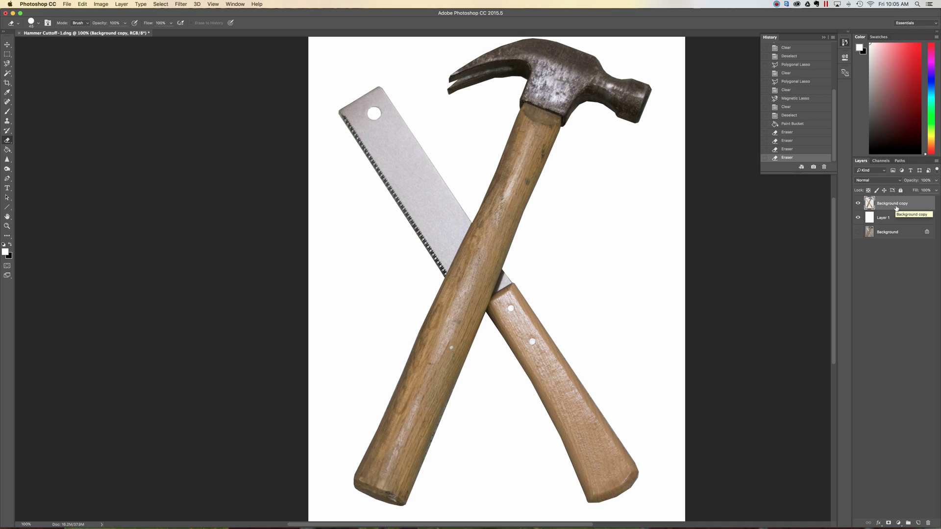
key("super+e")
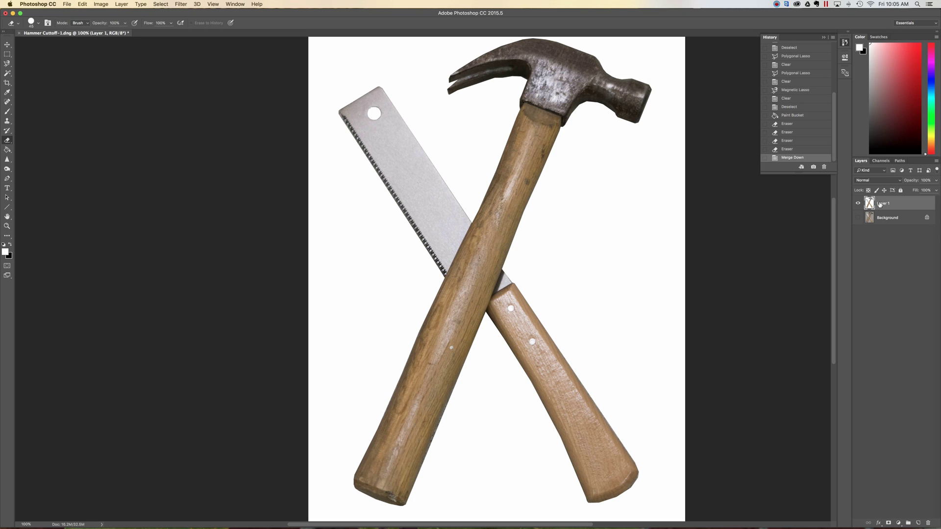
Step: Duplicate Layer 1 and add a Hue/Saturation adjustment with Saturation at -100
left_click_drag(881, 204, 919, 525)
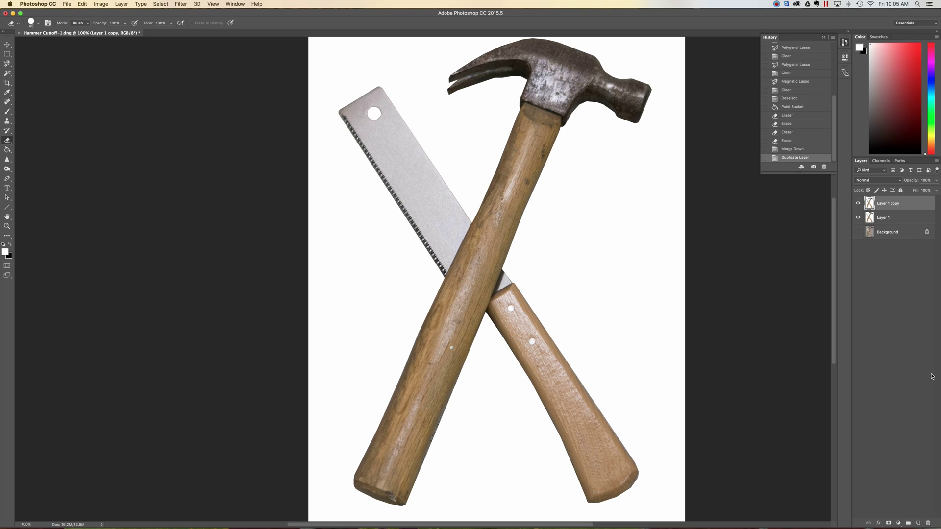
left_click(899, 524)
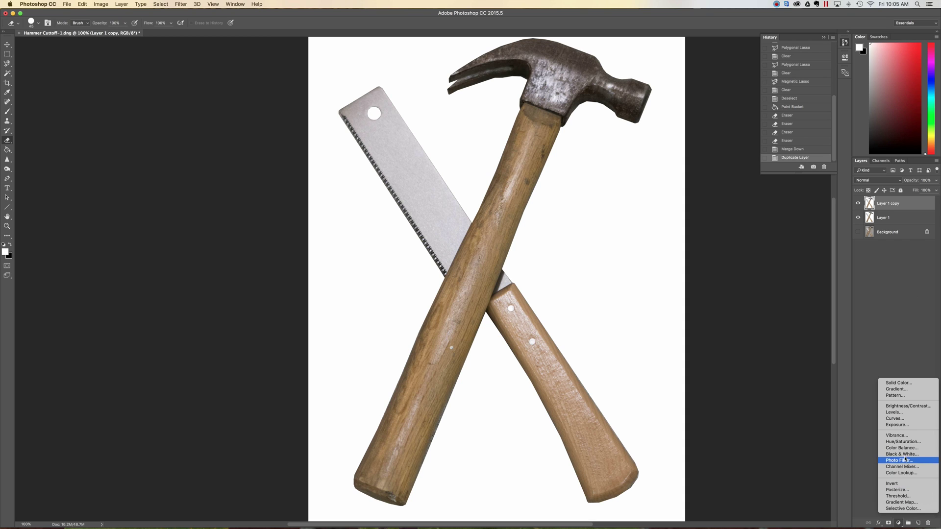
left_click(904, 442)
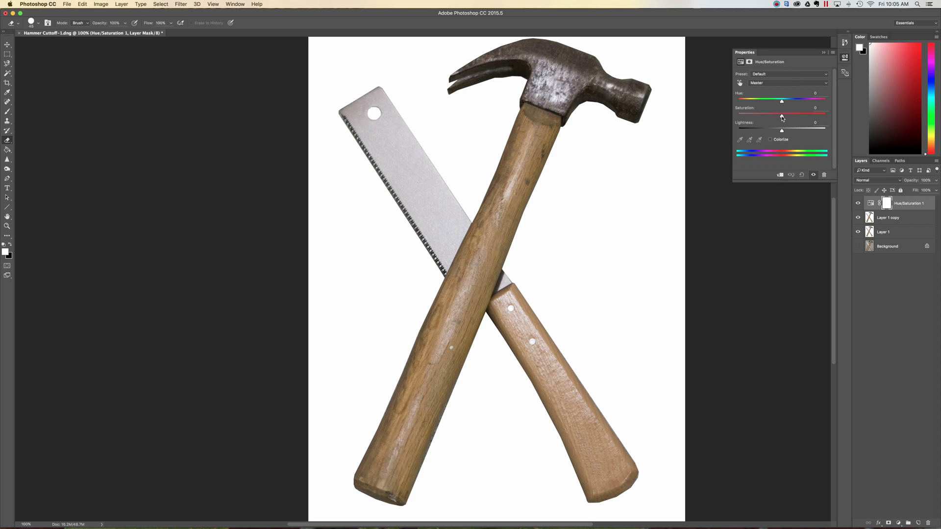
left_click_drag(781, 117, 725, 117)
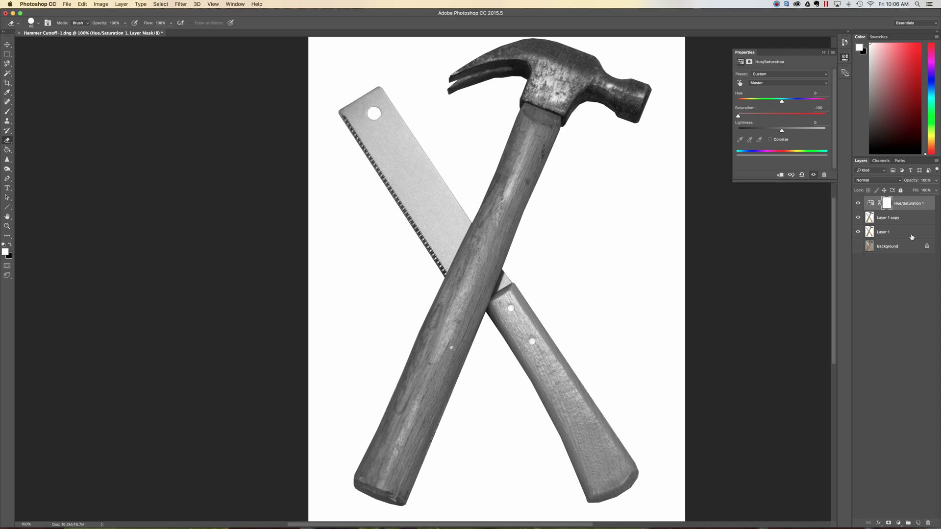
Step: Invert Layer 1 copy with Cmd+I and set its blend mode to Color Dodge
left_click(905, 218)
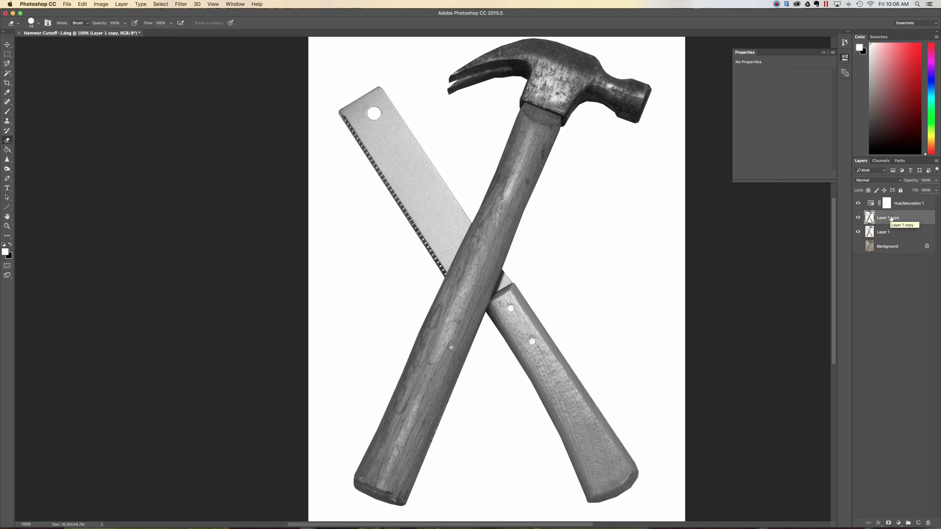
key("super+i")
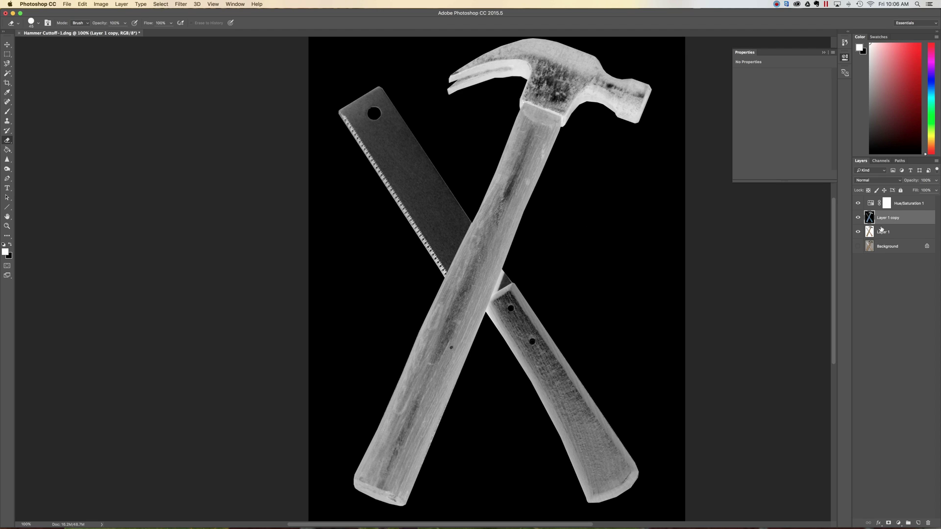
left_click(900, 184)
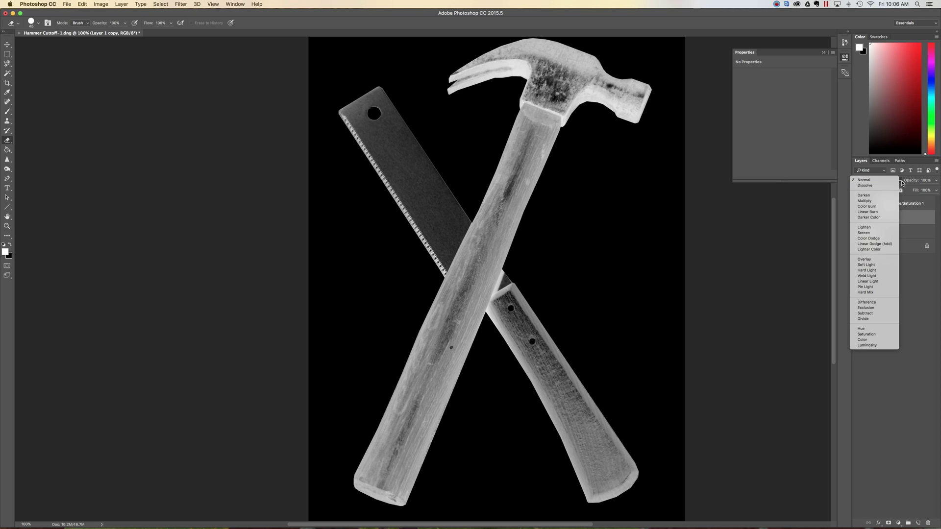
left_click(901, 183)
left_click(899, 183)
left_click(892, 240)
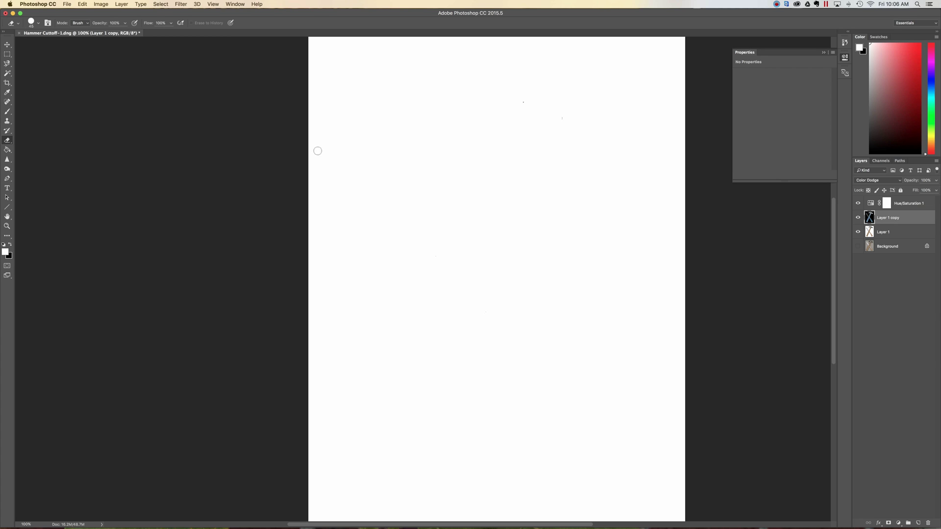
Step: Apply a Gaussian Blur to Layer 1 copy, tuning the radius until pencil outlines appear
left_click(179, 4)
mouse_move(226, 92)
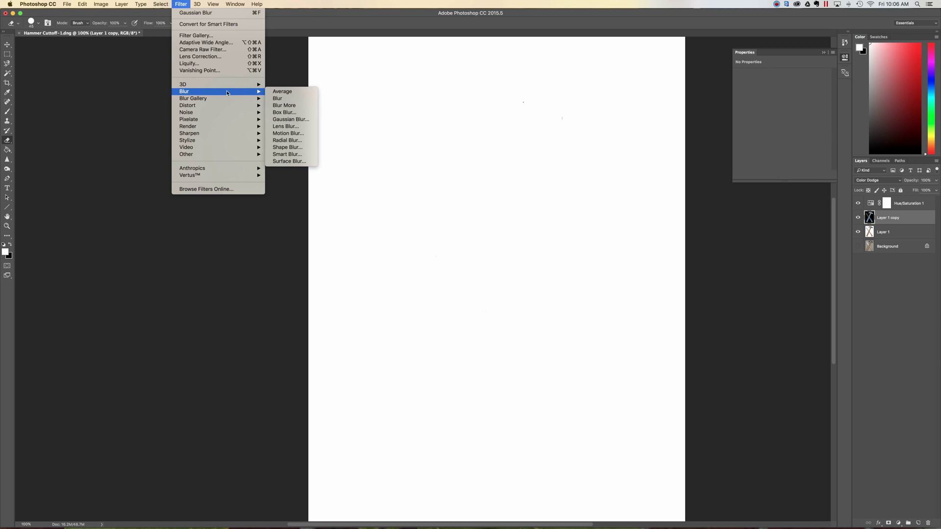
left_click(310, 122)
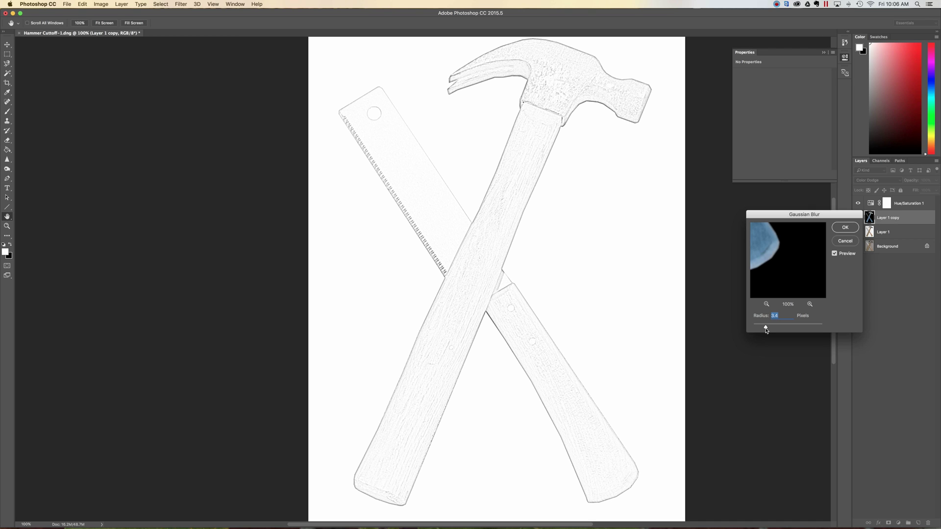
left_click_drag(767, 330, 796, 329)
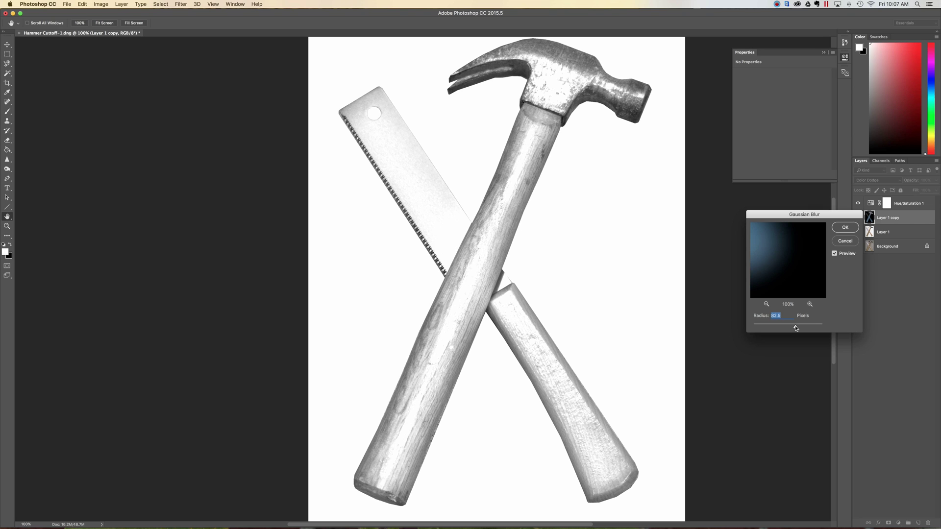
left_click_drag(796, 329, 765, 328)
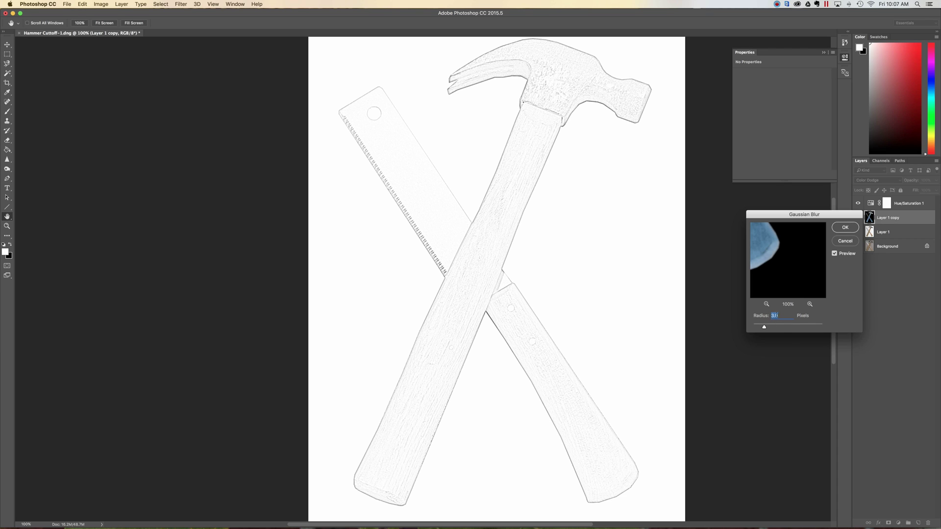
left_click(845, 227)
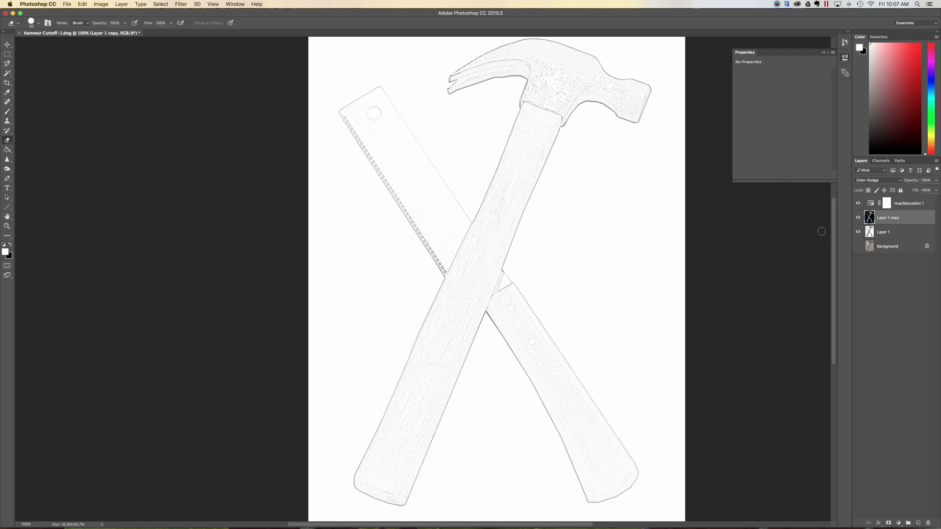
Step: Add a Levels adjustment layer and raise its black input to about 231–235 for bold sketch lines
left_click(899, 523)
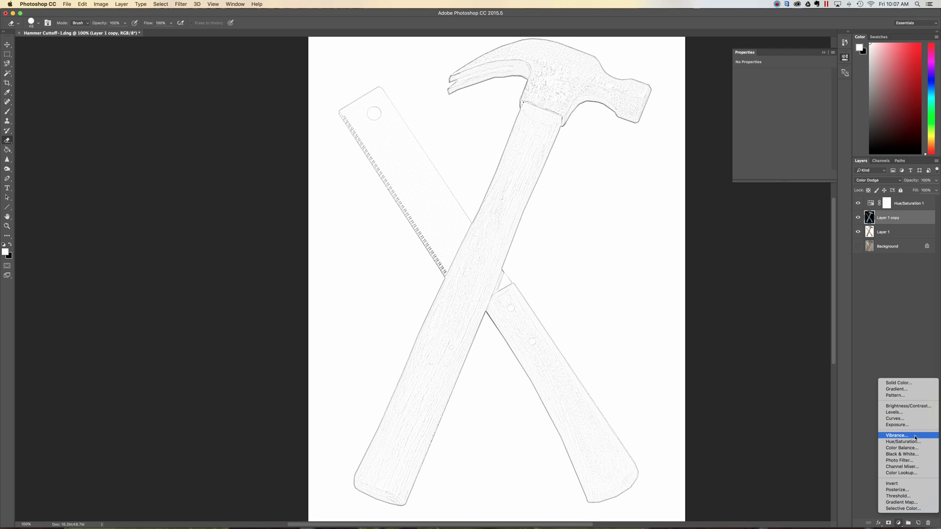
left_click(915, 412)
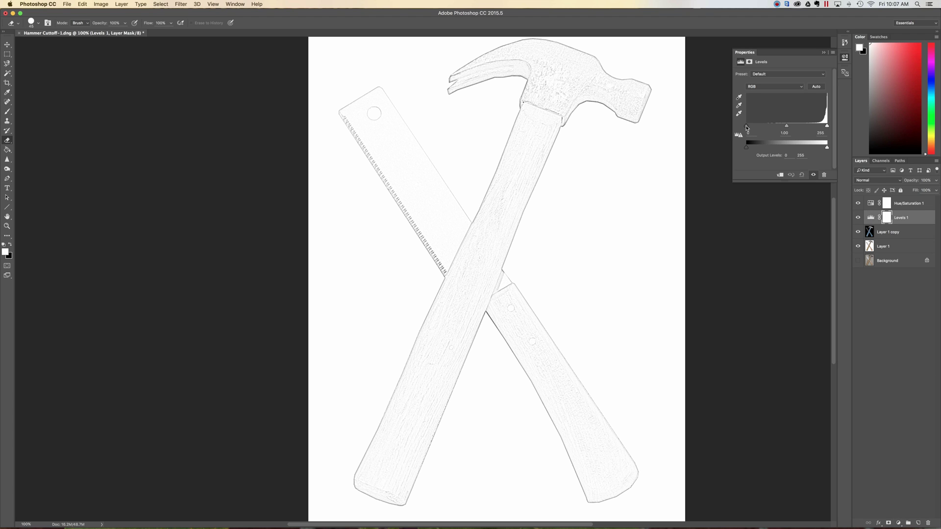
left_click_drag(746, 128, 817, 130)
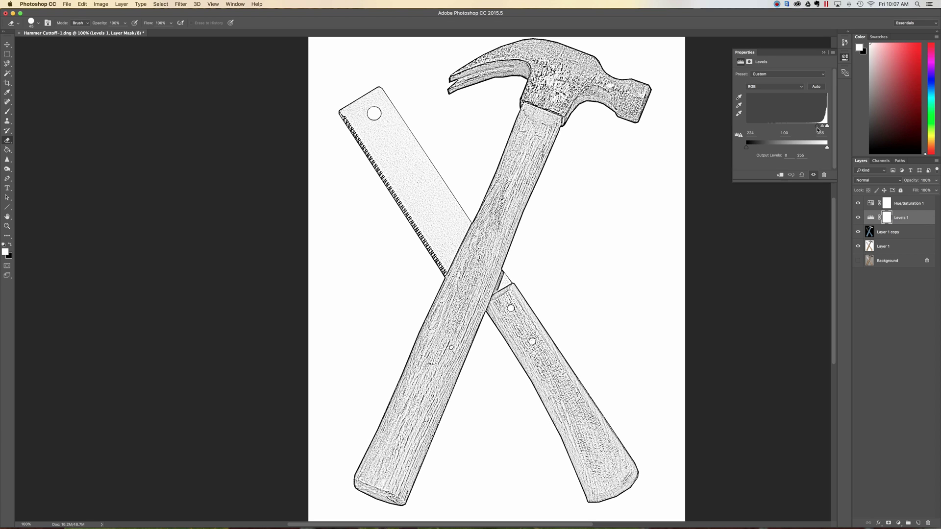
left_click_drag(817, 130, 817, 130)
left_click_drag(819, 126, 820, 128)
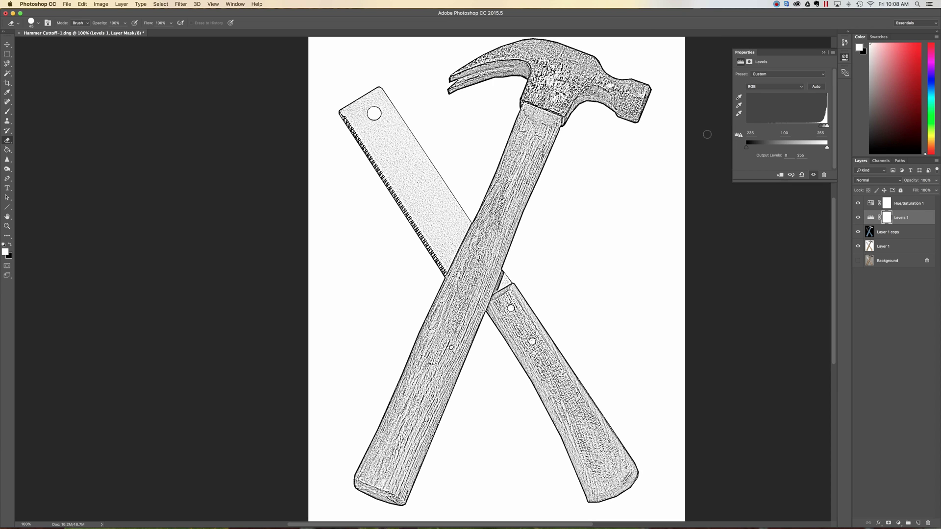
Step: Open Save for Web (Legacy) with JPEG Very High, quality 80, and pan the preview over the handles
left_click(67, 5)
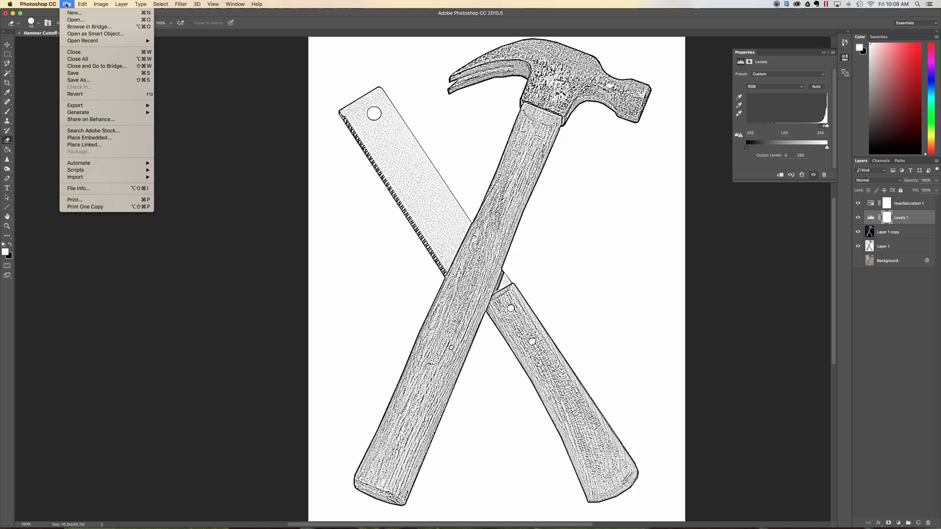
mouse_move(115, 108)
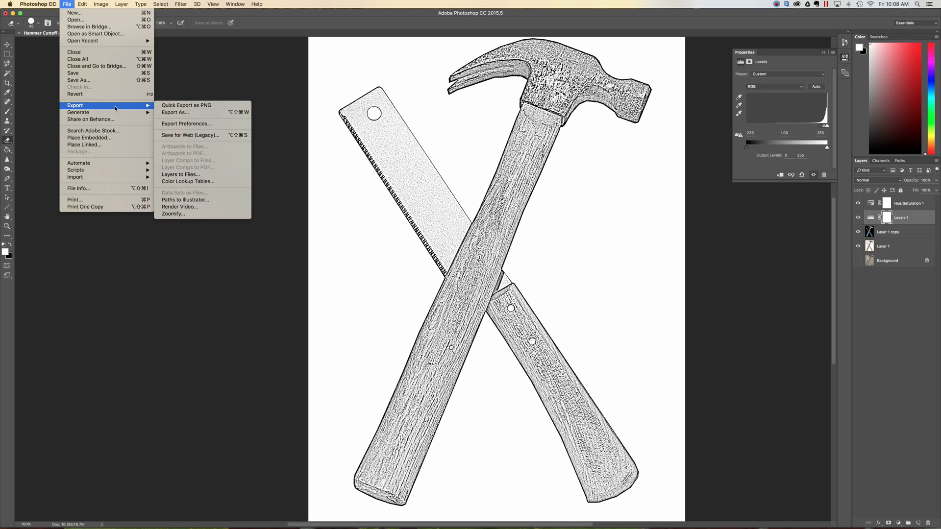
left_click(195, 138)
left_click(211, 138)
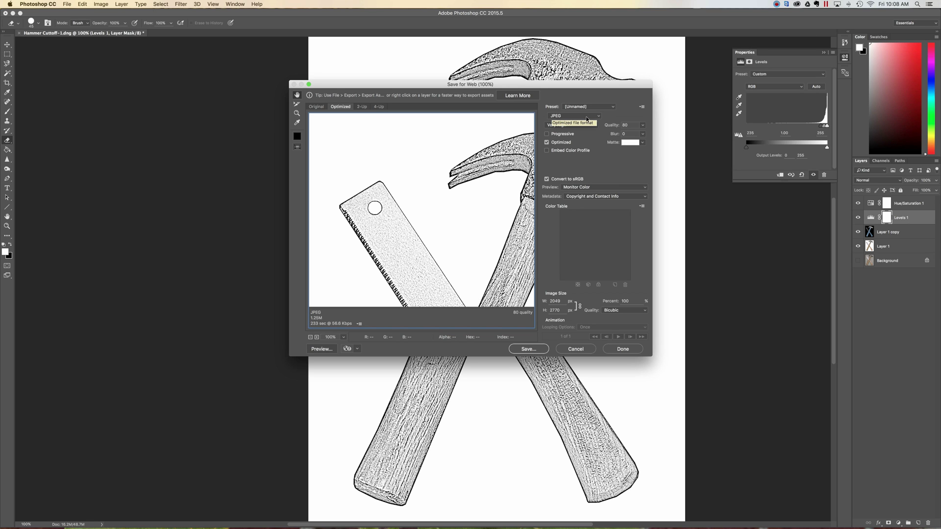
left_click_drag(515, 86, 442, 83)
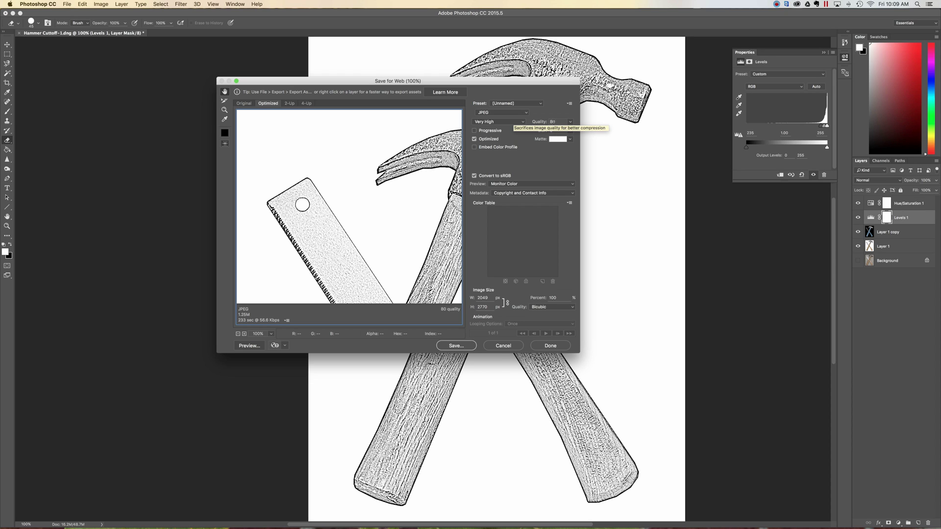
left_click_drag(420, 236, 337, 158)
left_click_drag(347, 228, 407, 199)
Step: Save the JPEG as Hammer-Flush.jpg in the Clipart for Tap Handle folder
left_click(457, 346)
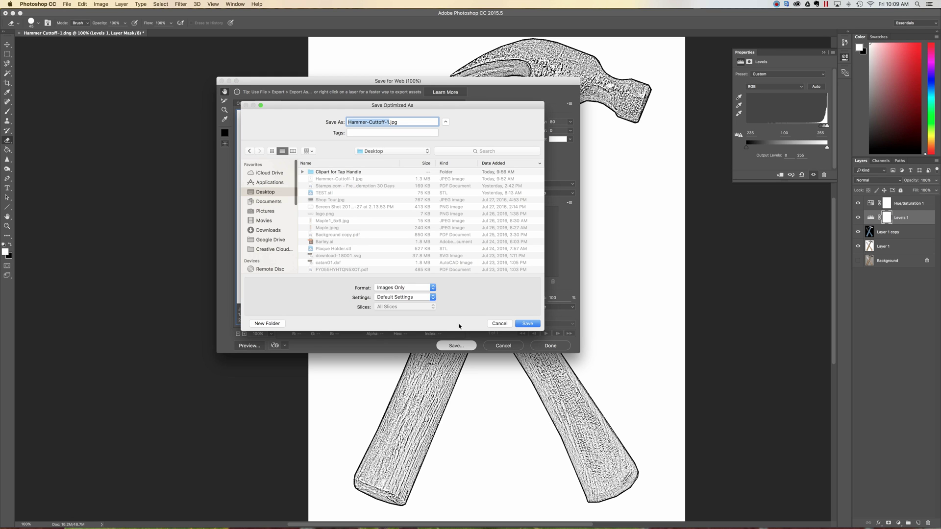
left_click(359, 173)
double_click(359, 173)
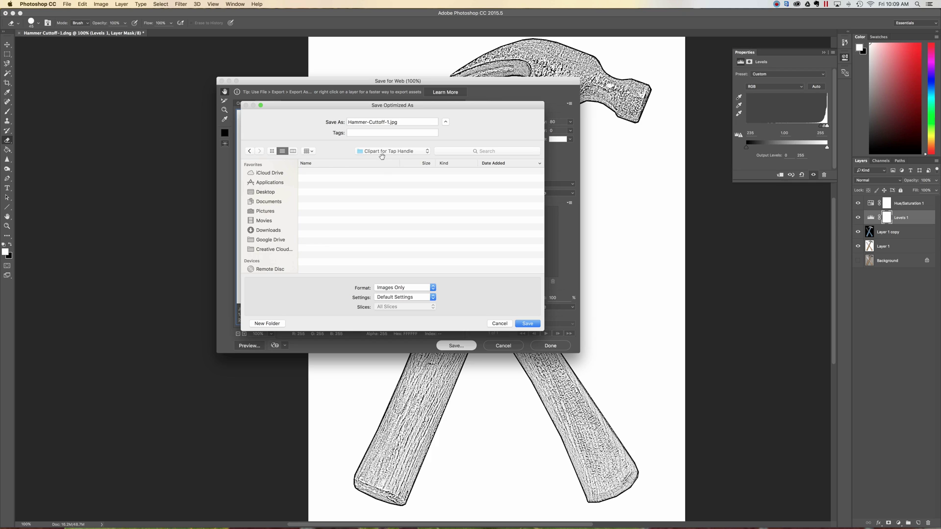
left_click(365, 123)
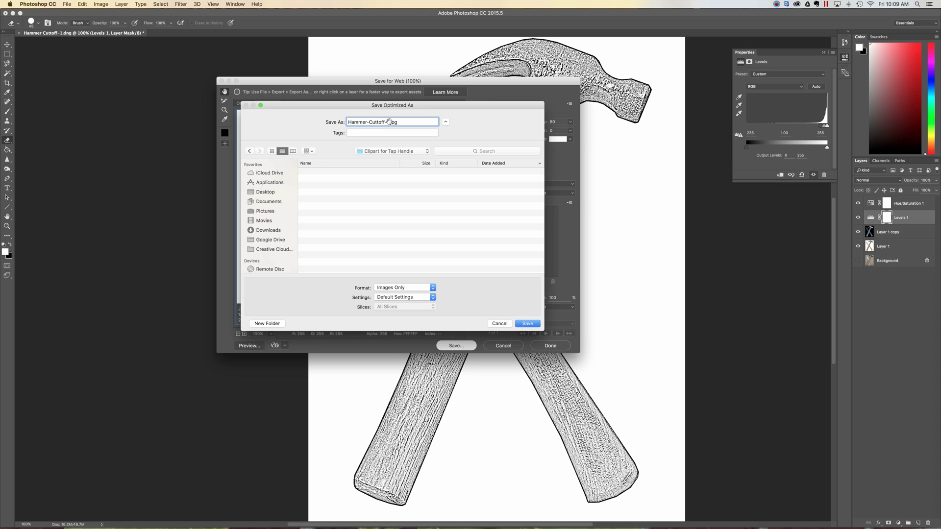
left_click_drag(391, 122, 372, 123)
type("Flush")
left_click(527, 324)
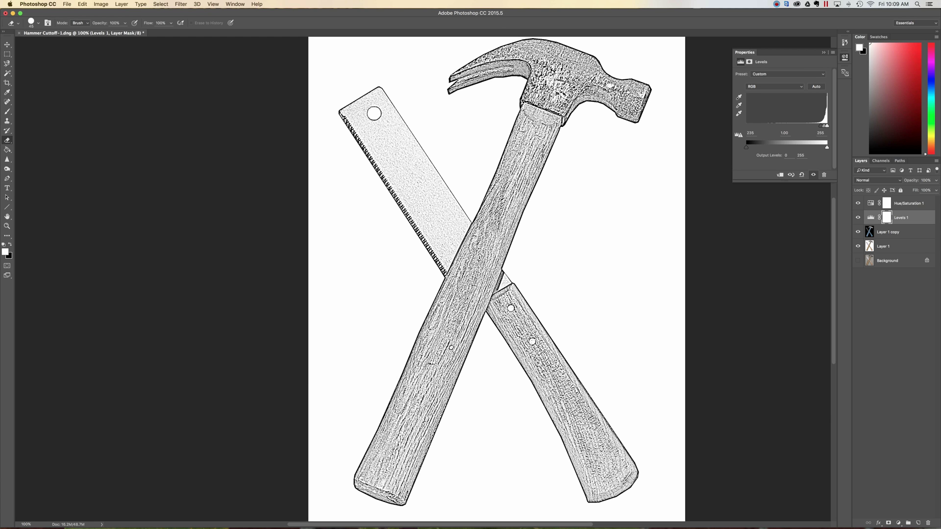